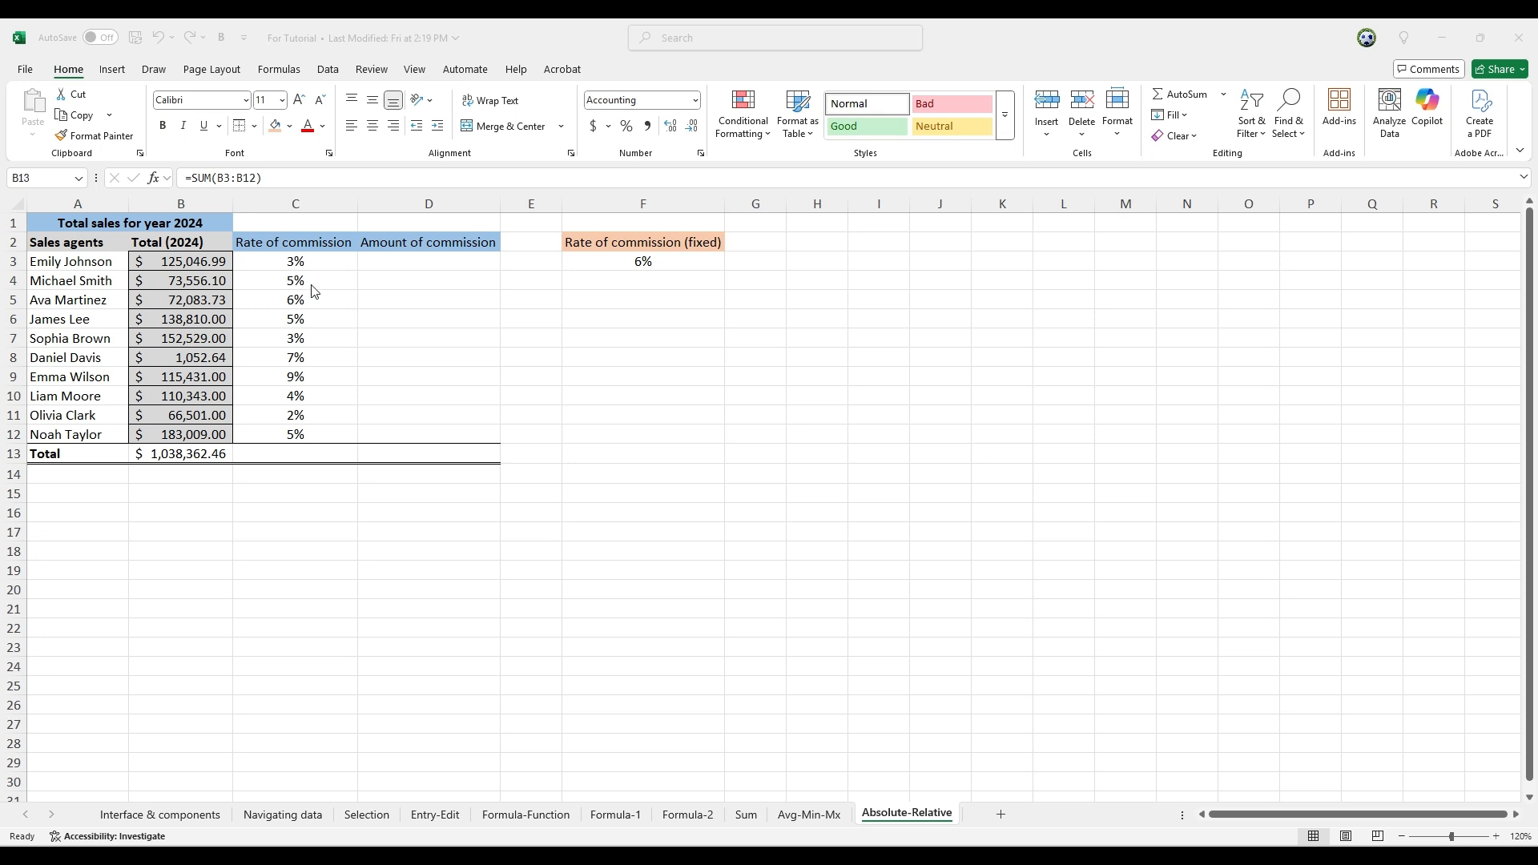
# Enter =B3*C3 in cell D3 and fill the formula down through D12
pyautogui.click(395, 262)
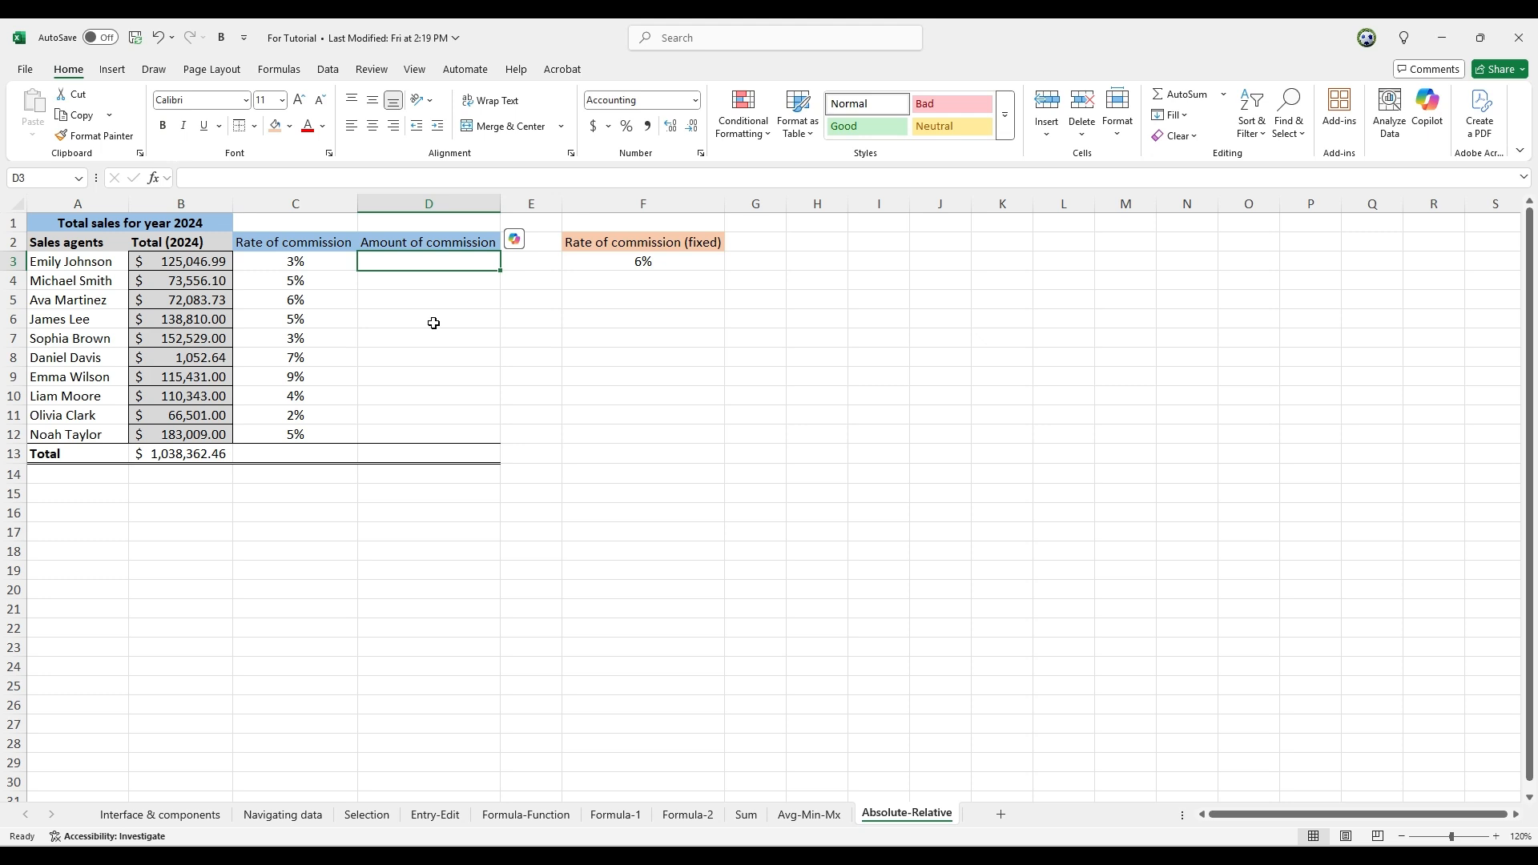
pyautogui.write('=')
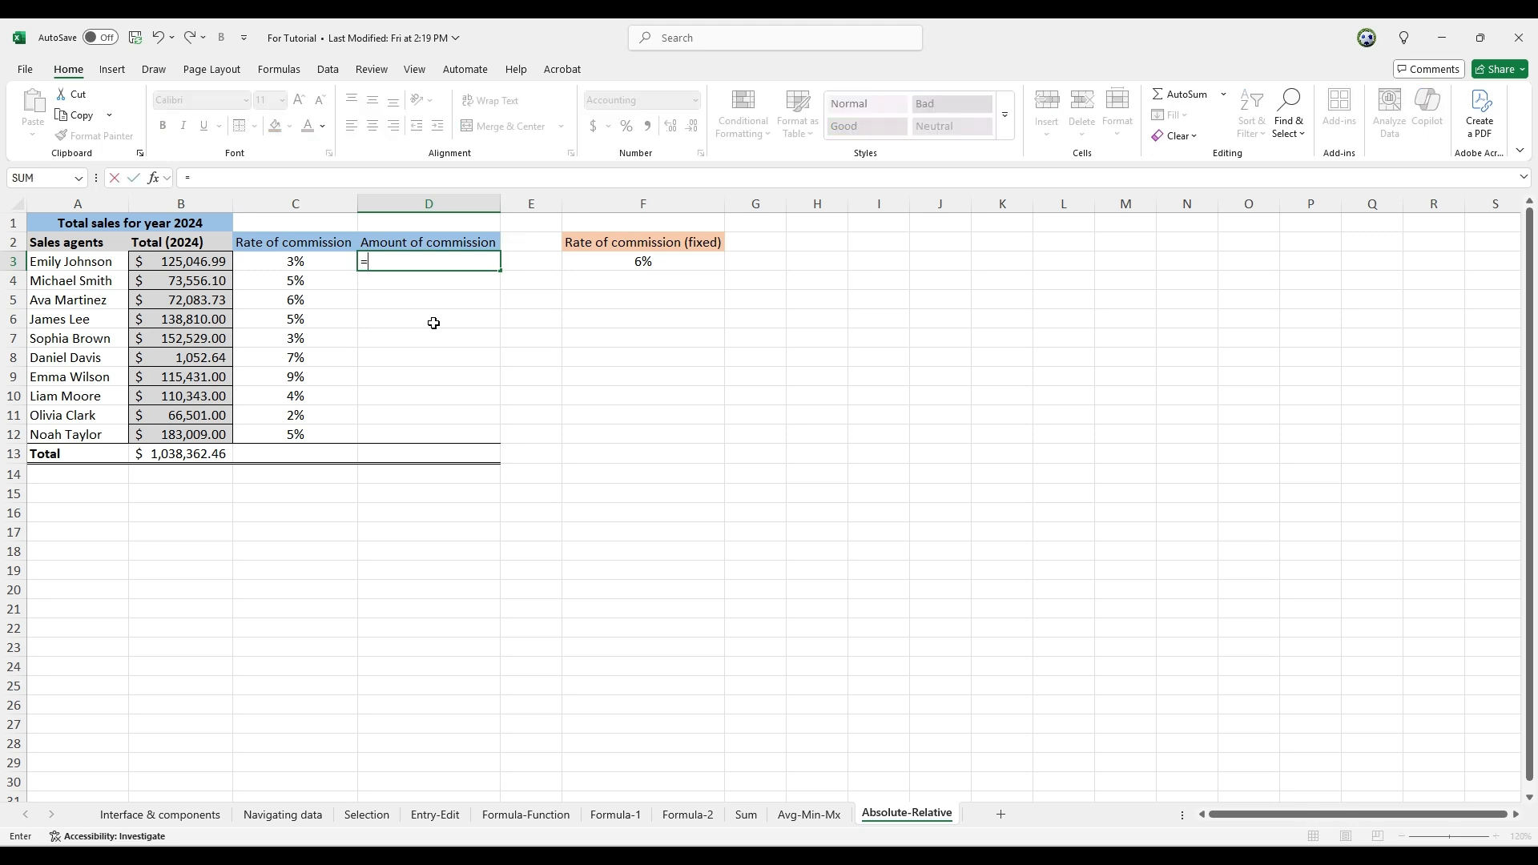
pyautogui.click(195, 265)
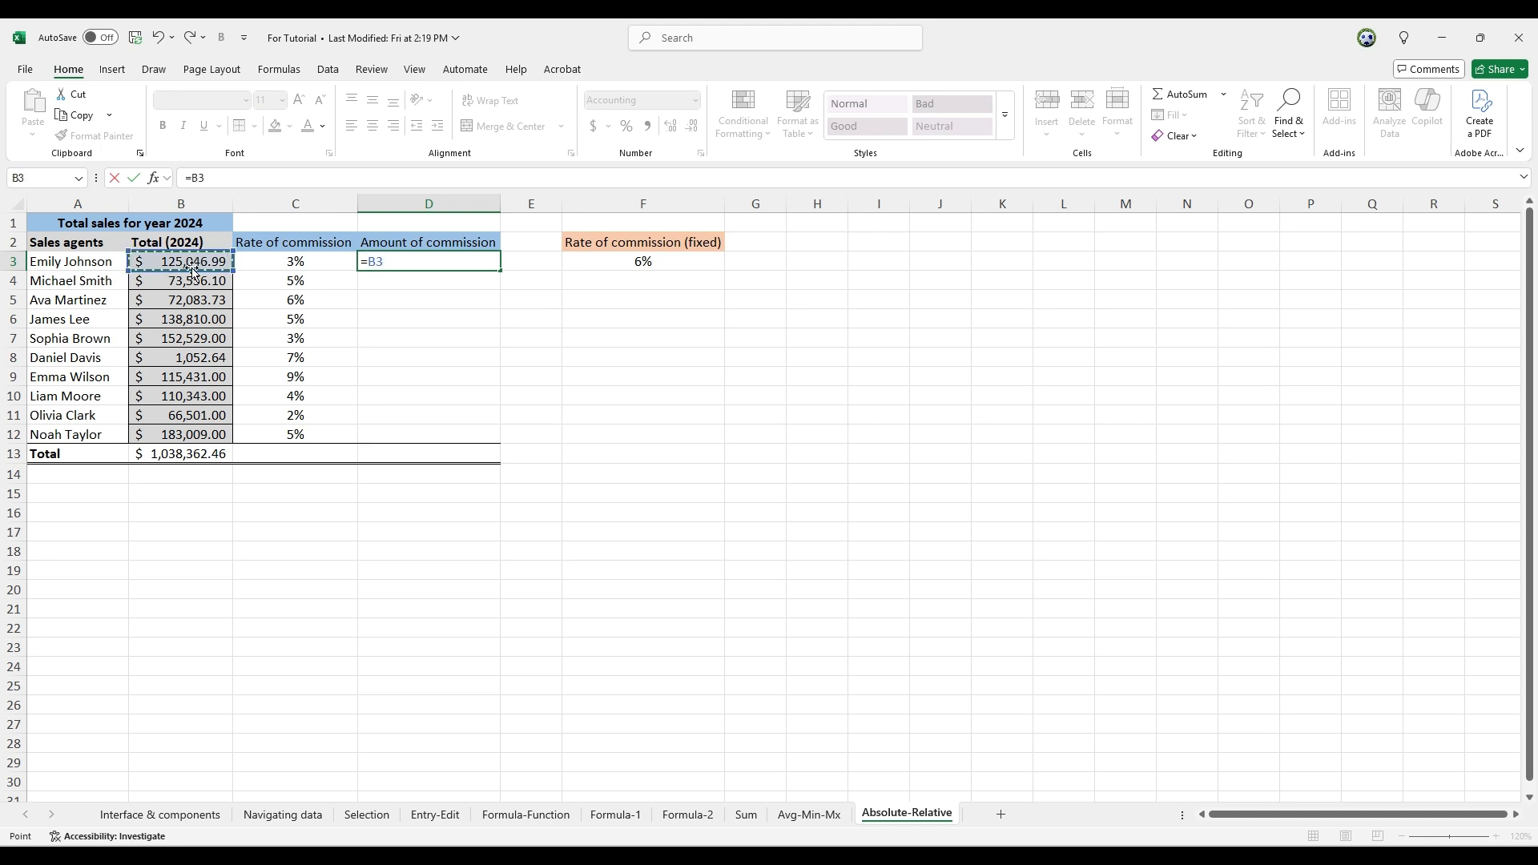
pyautogui.write('*')
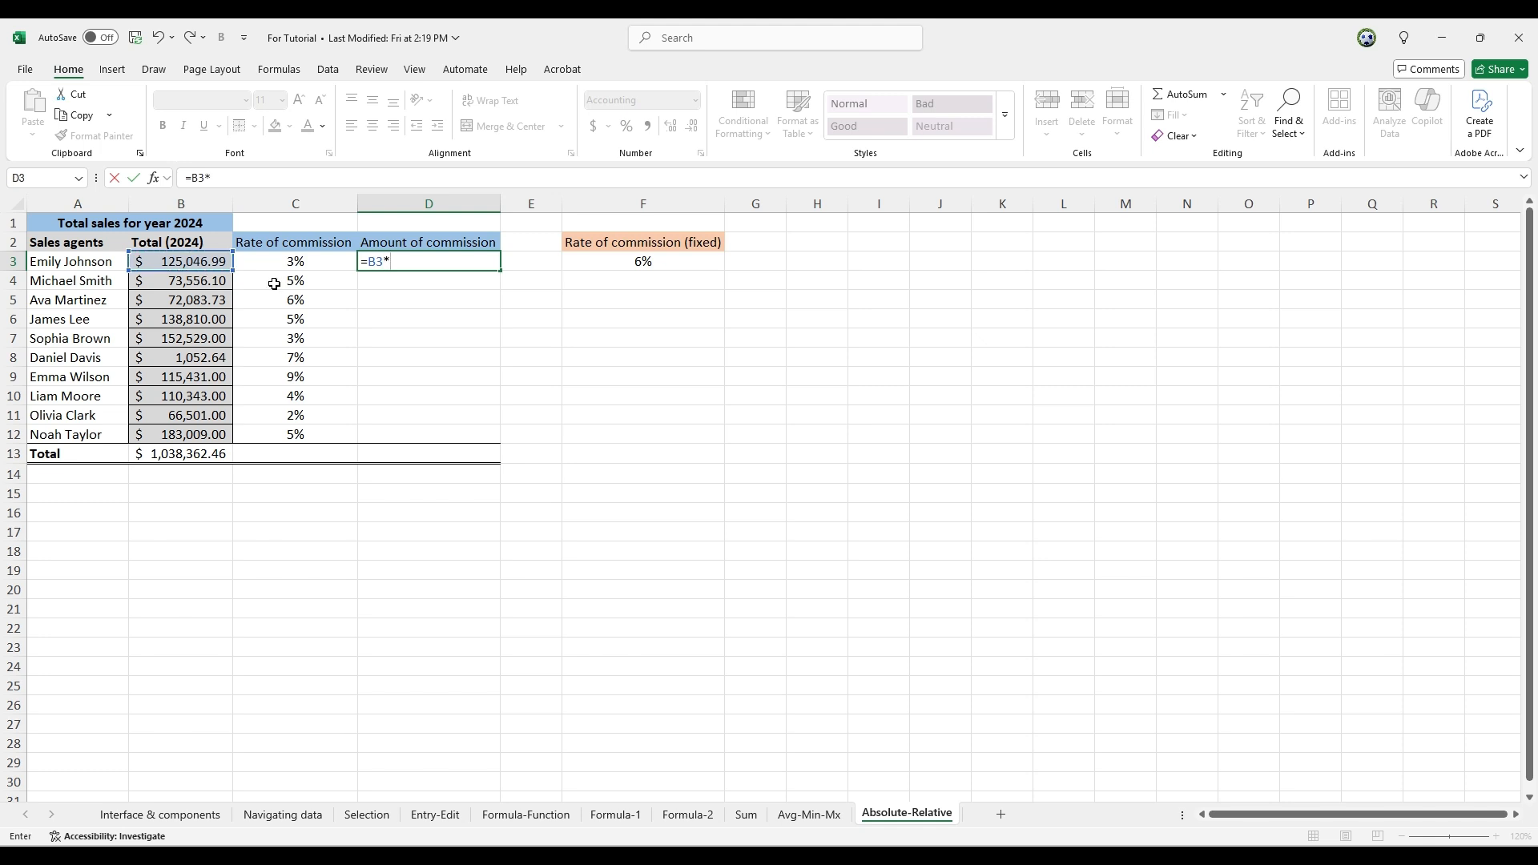
pyautogui.click(308, 261)
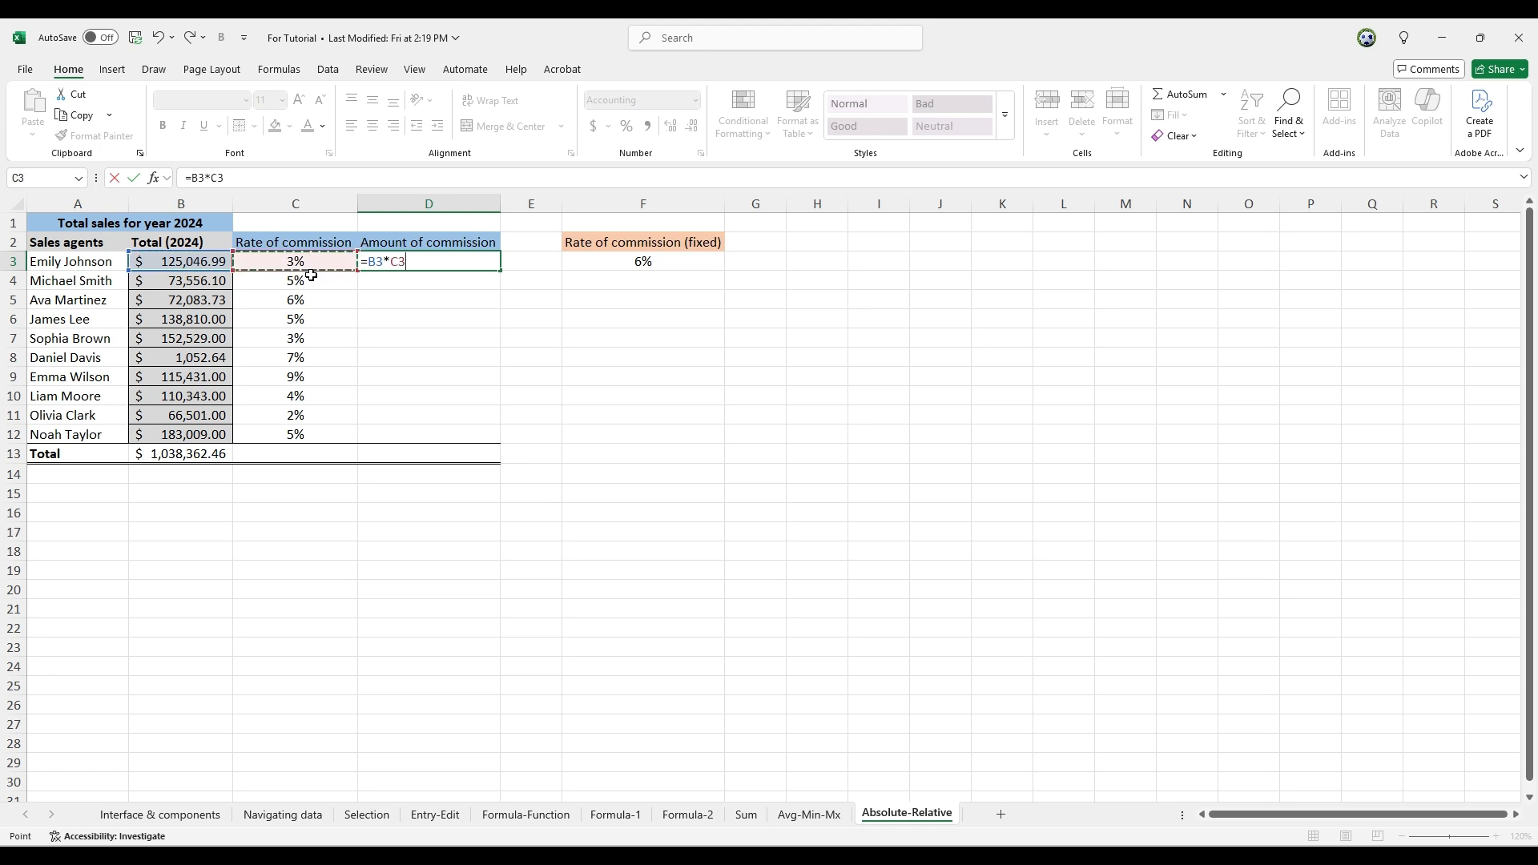
pyautogui.press('Return')
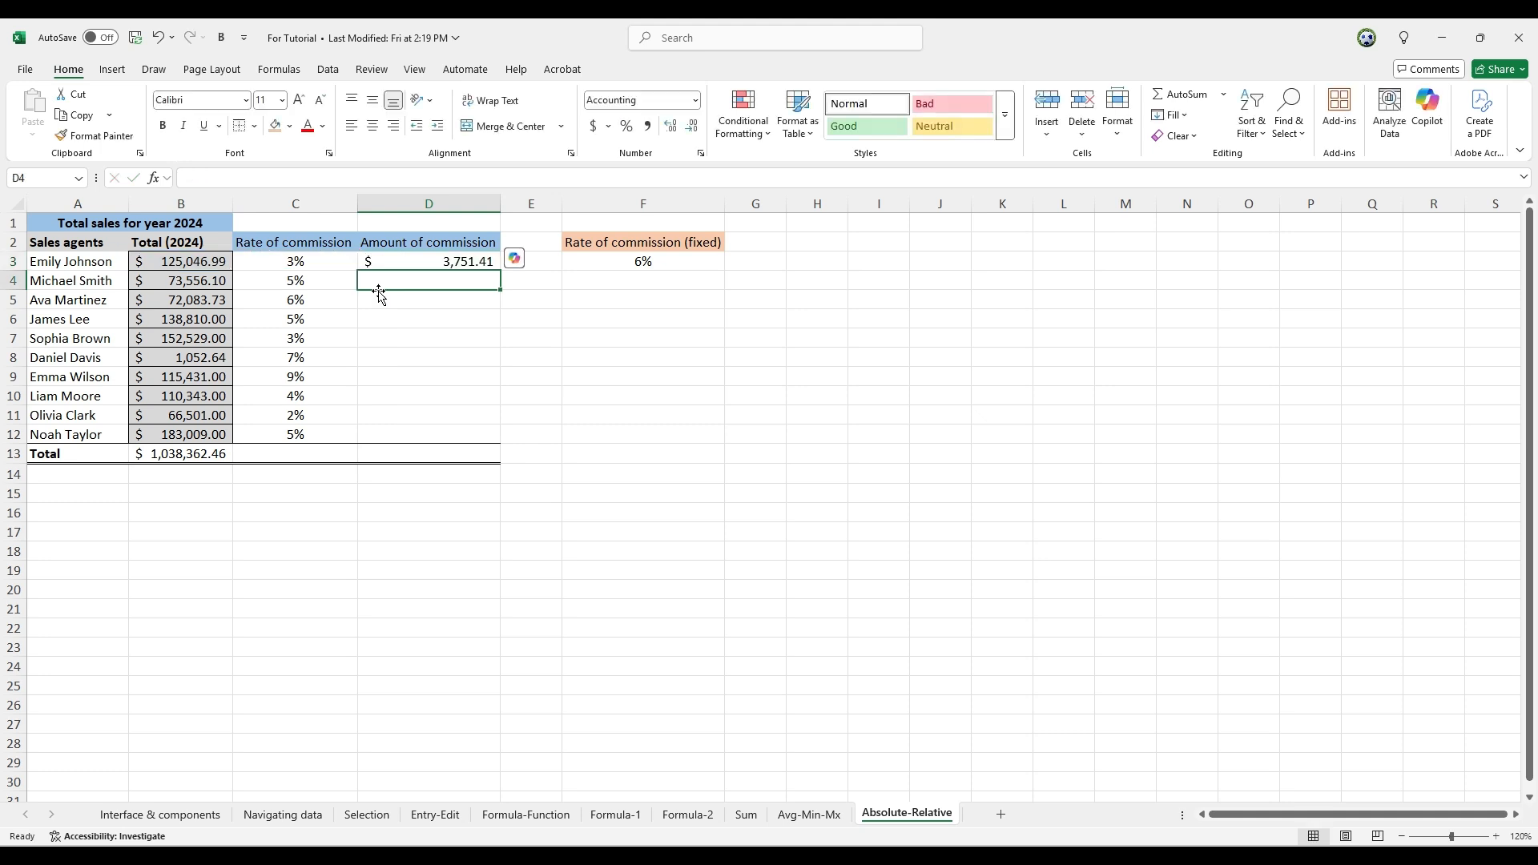
pyautogui.click(425, 263)
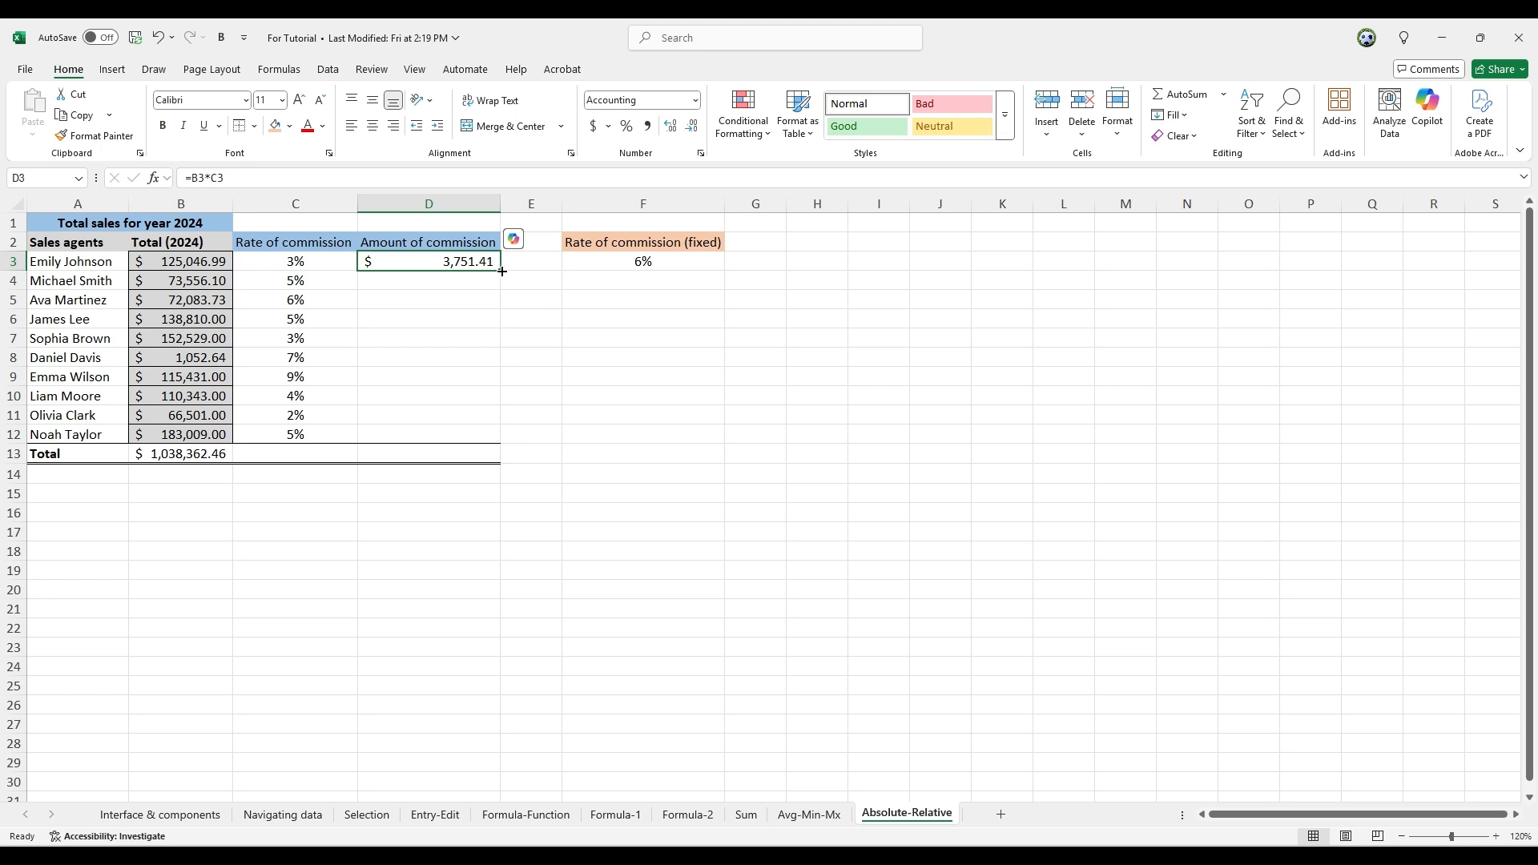
pyautogui.doubleClick(502, 272)
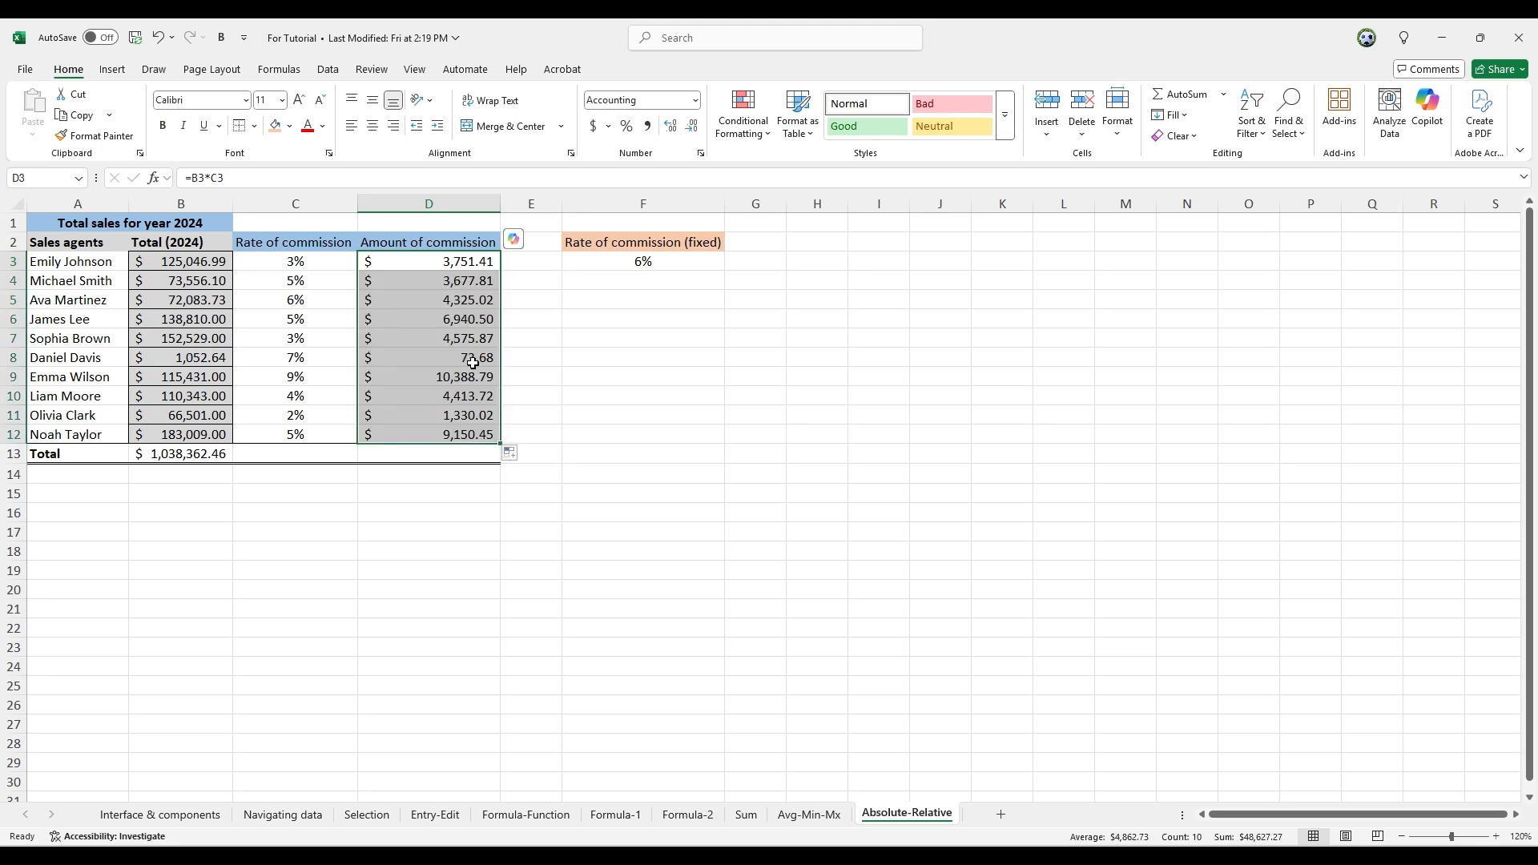
# Compare the relative references in the commission formulas in D3:D5 with the individual rate in C3 and the fixed rate in F3
pyautogui.click(432, 283)
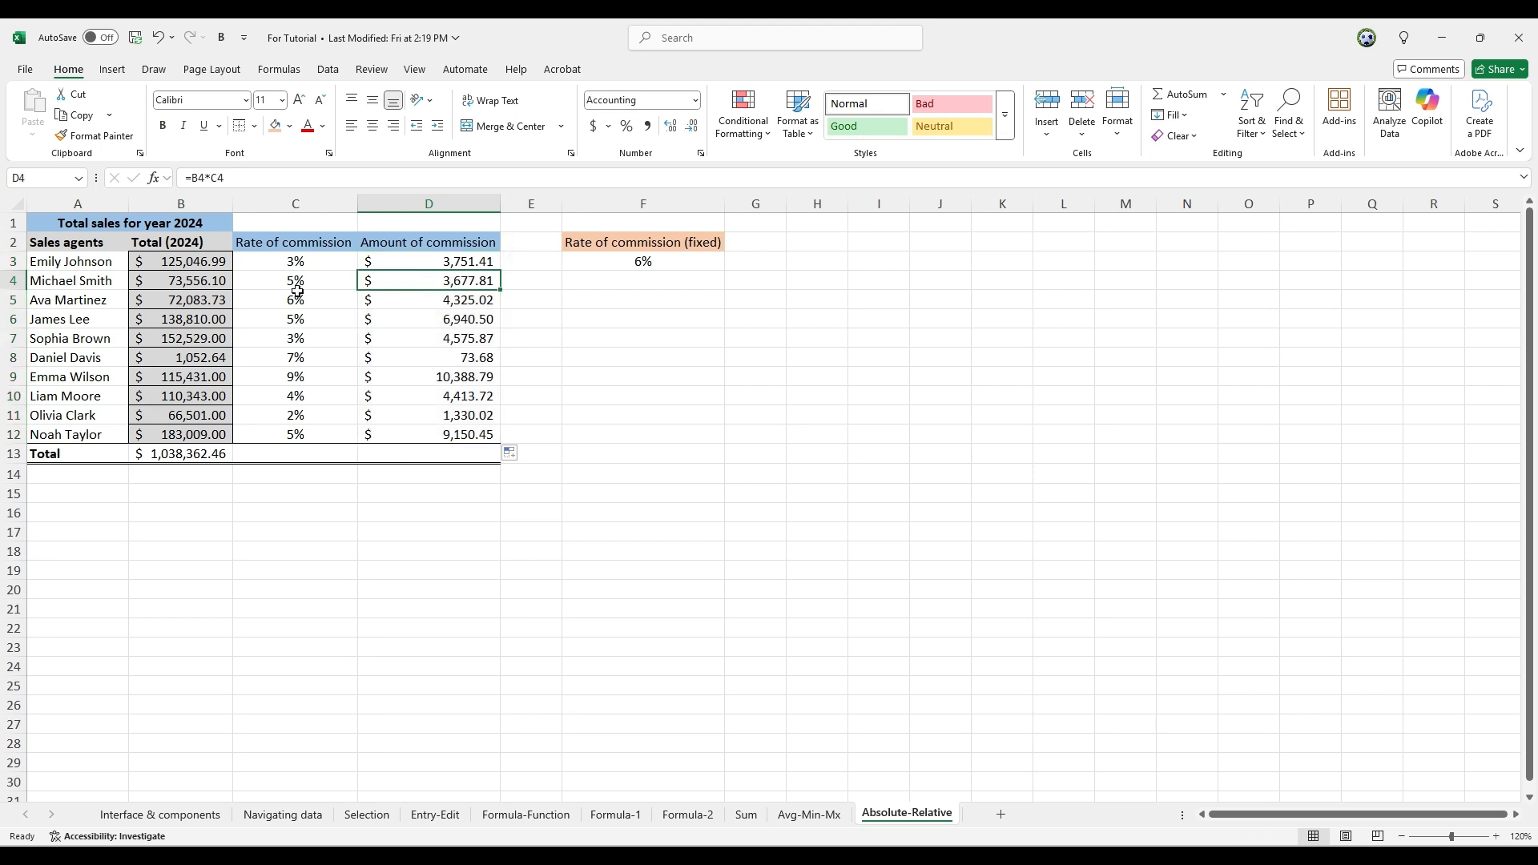
pyautogui.click(336, 262)
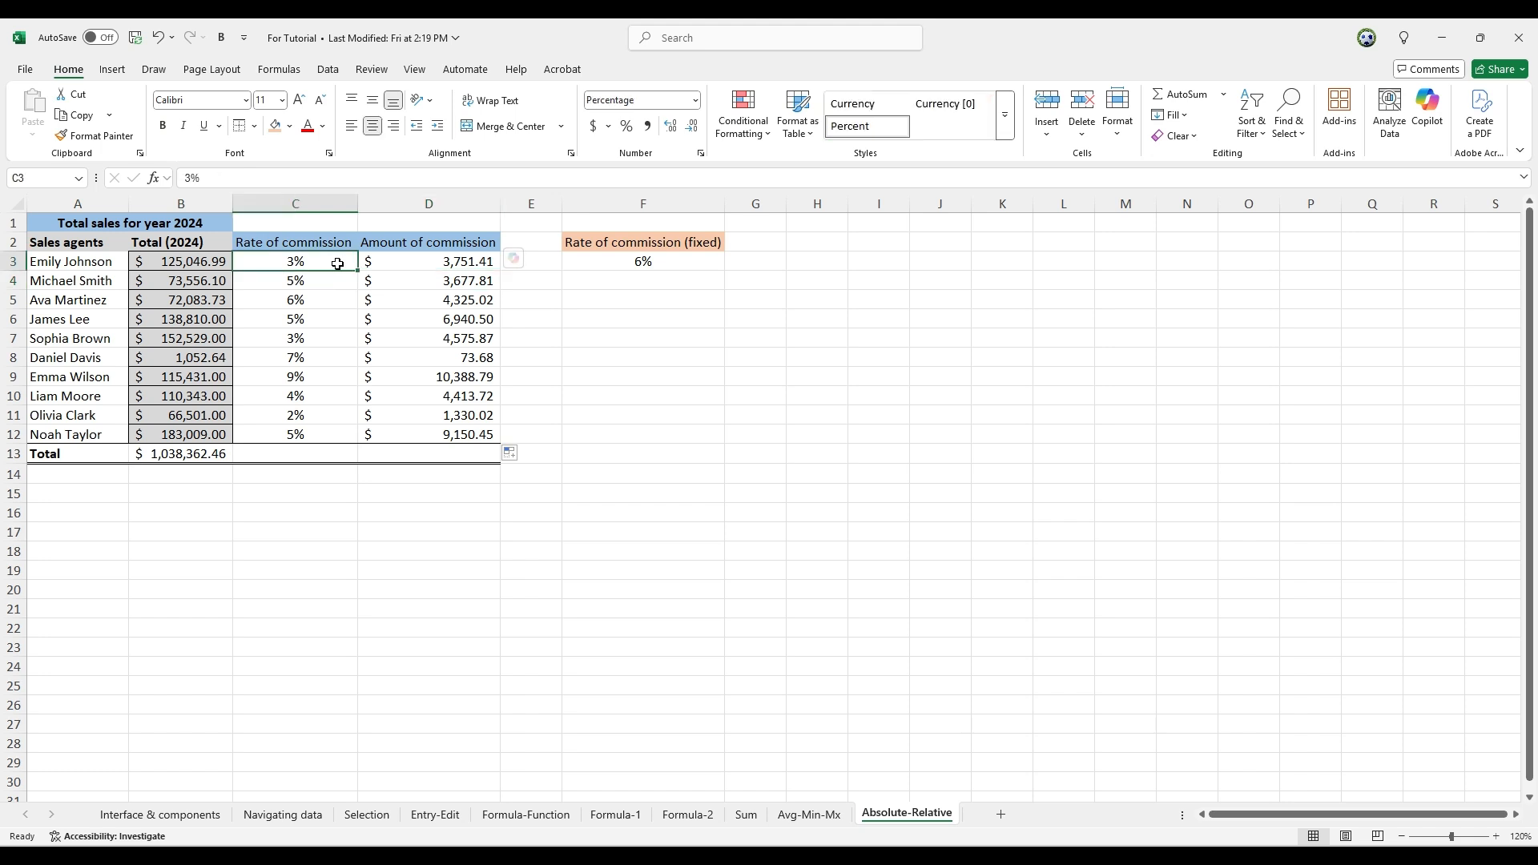
pyautogui.click(459, 264)
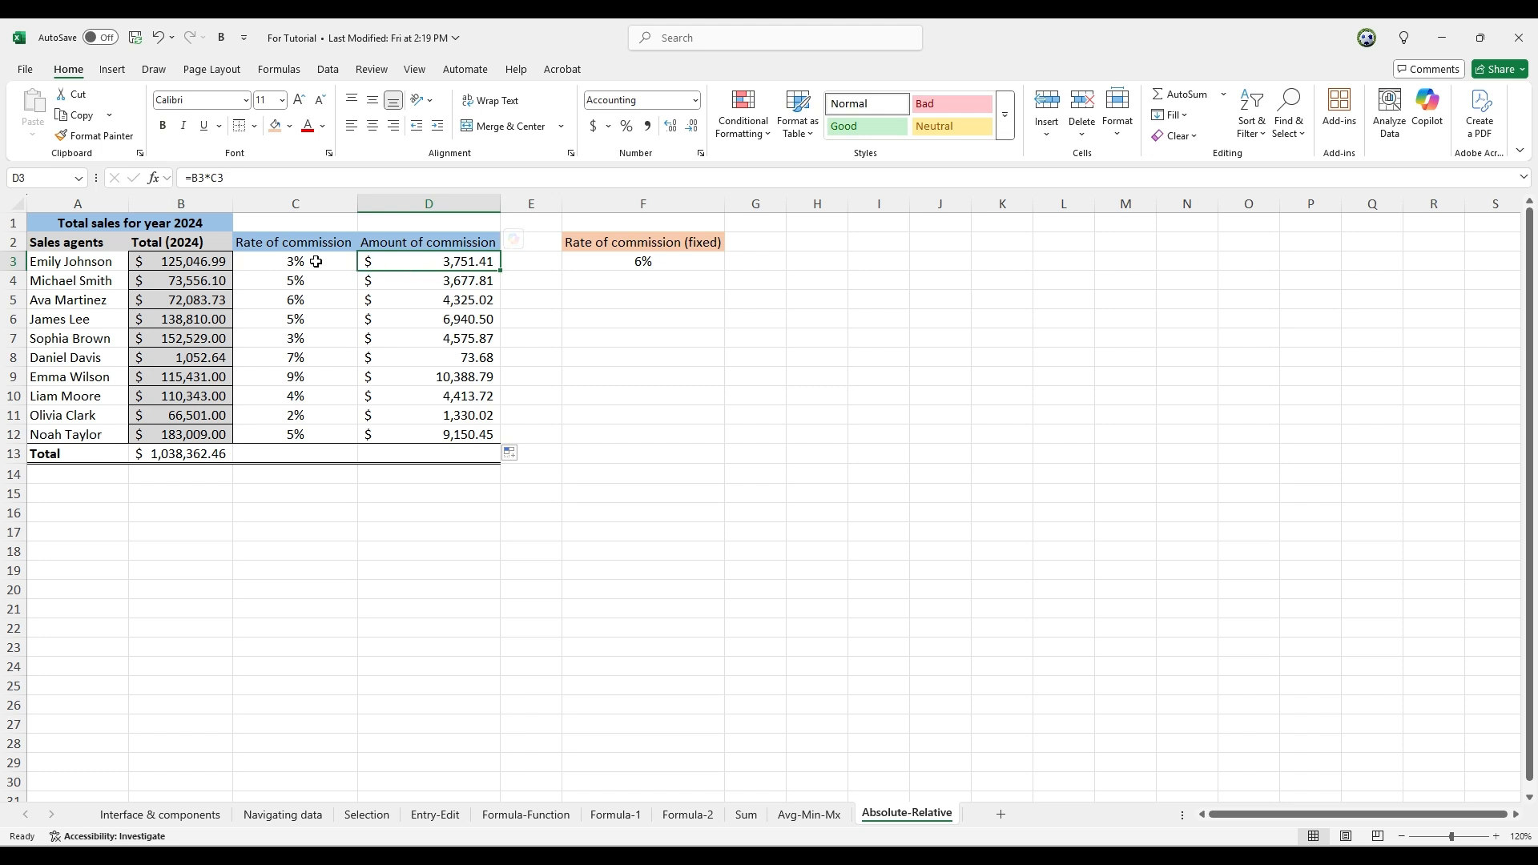
pyautogui.click(447, 281)
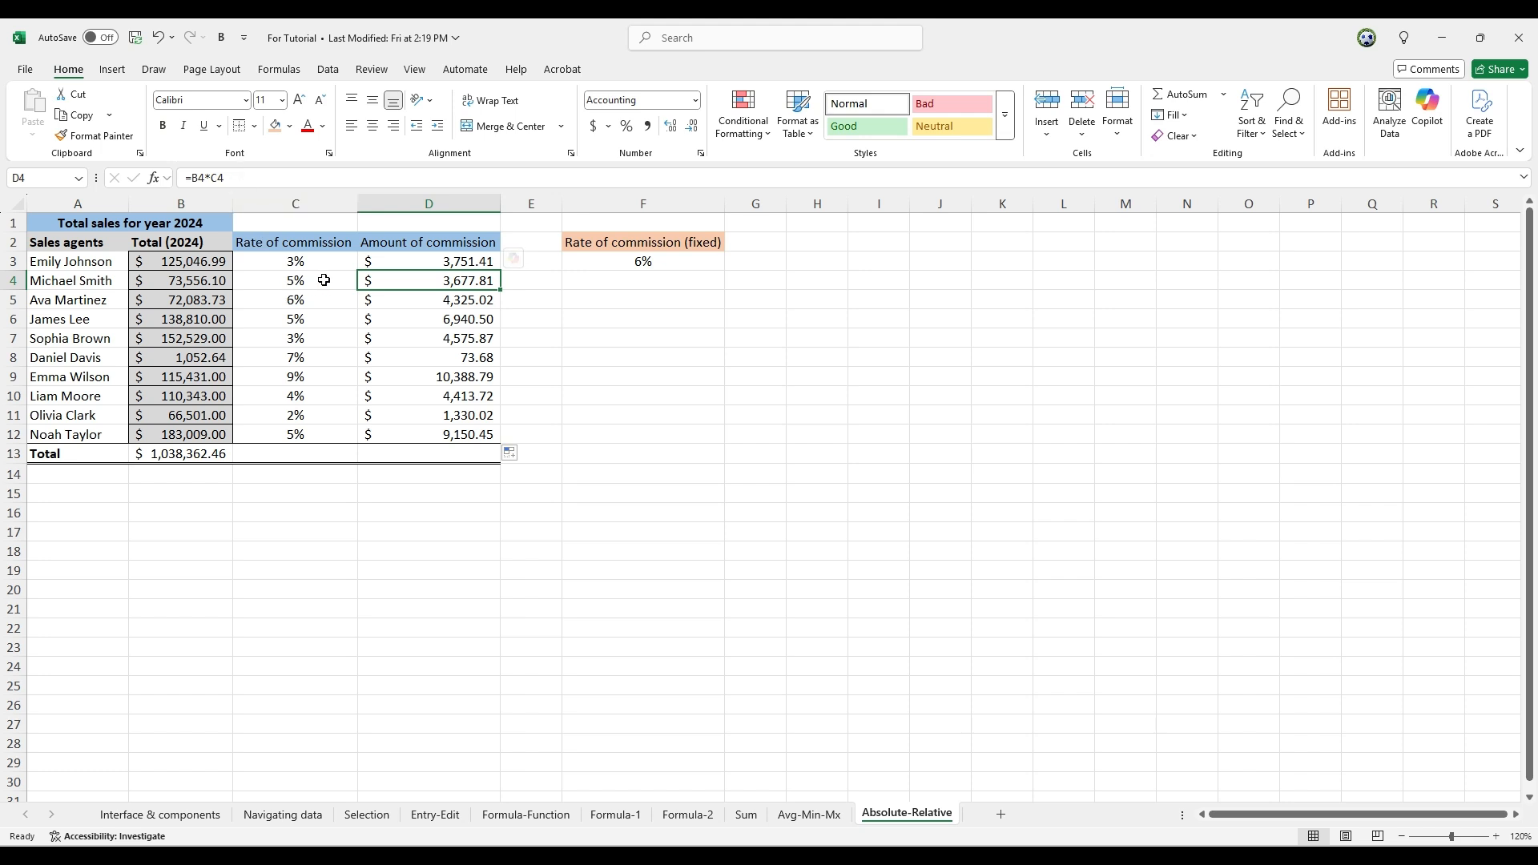
pyautogui.click(470, 301)
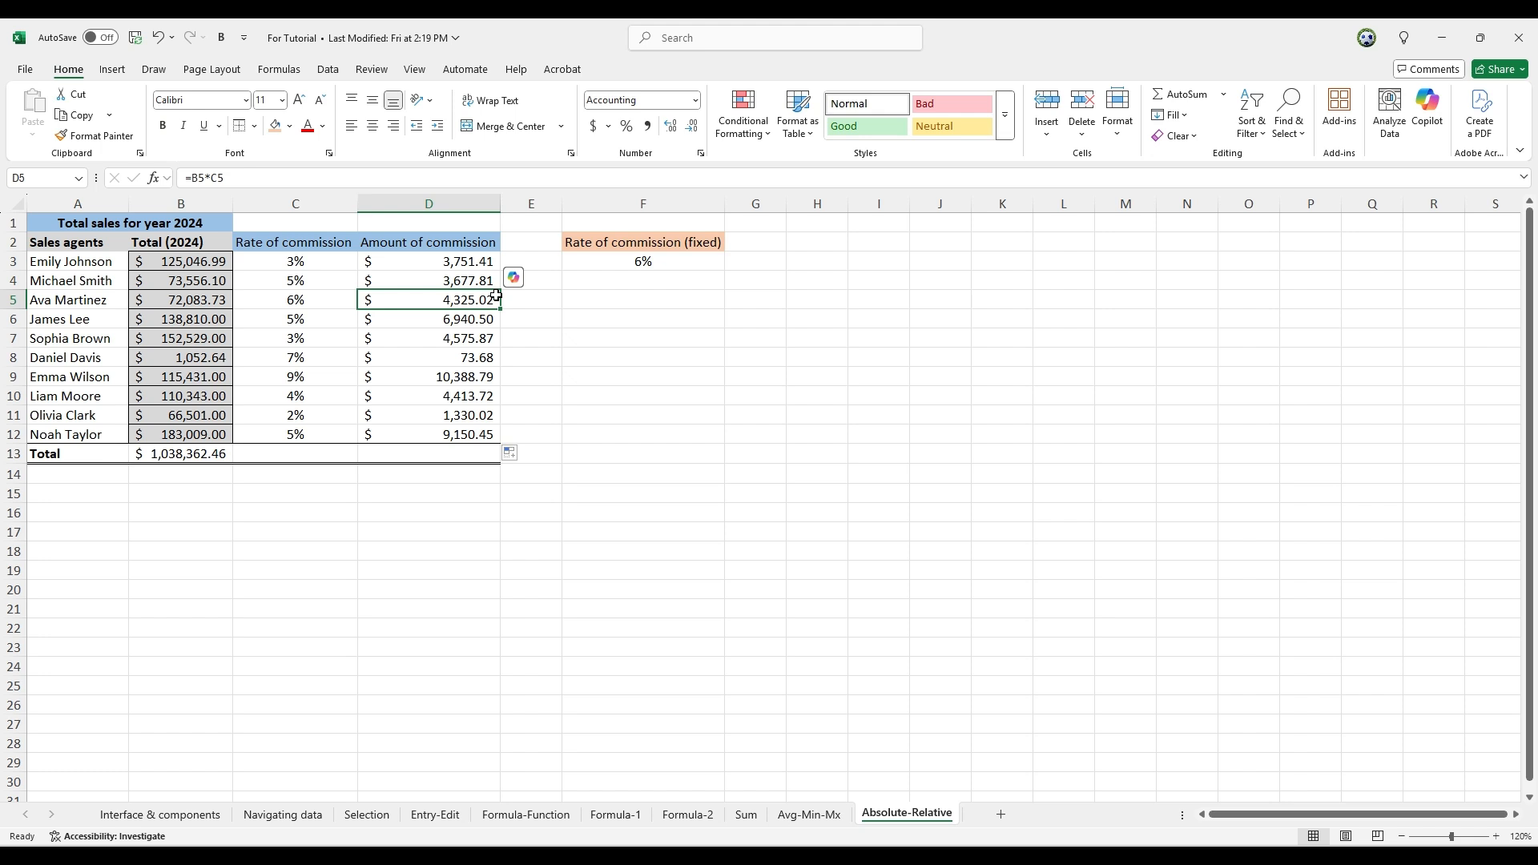
pyautogui.click(642, 261)
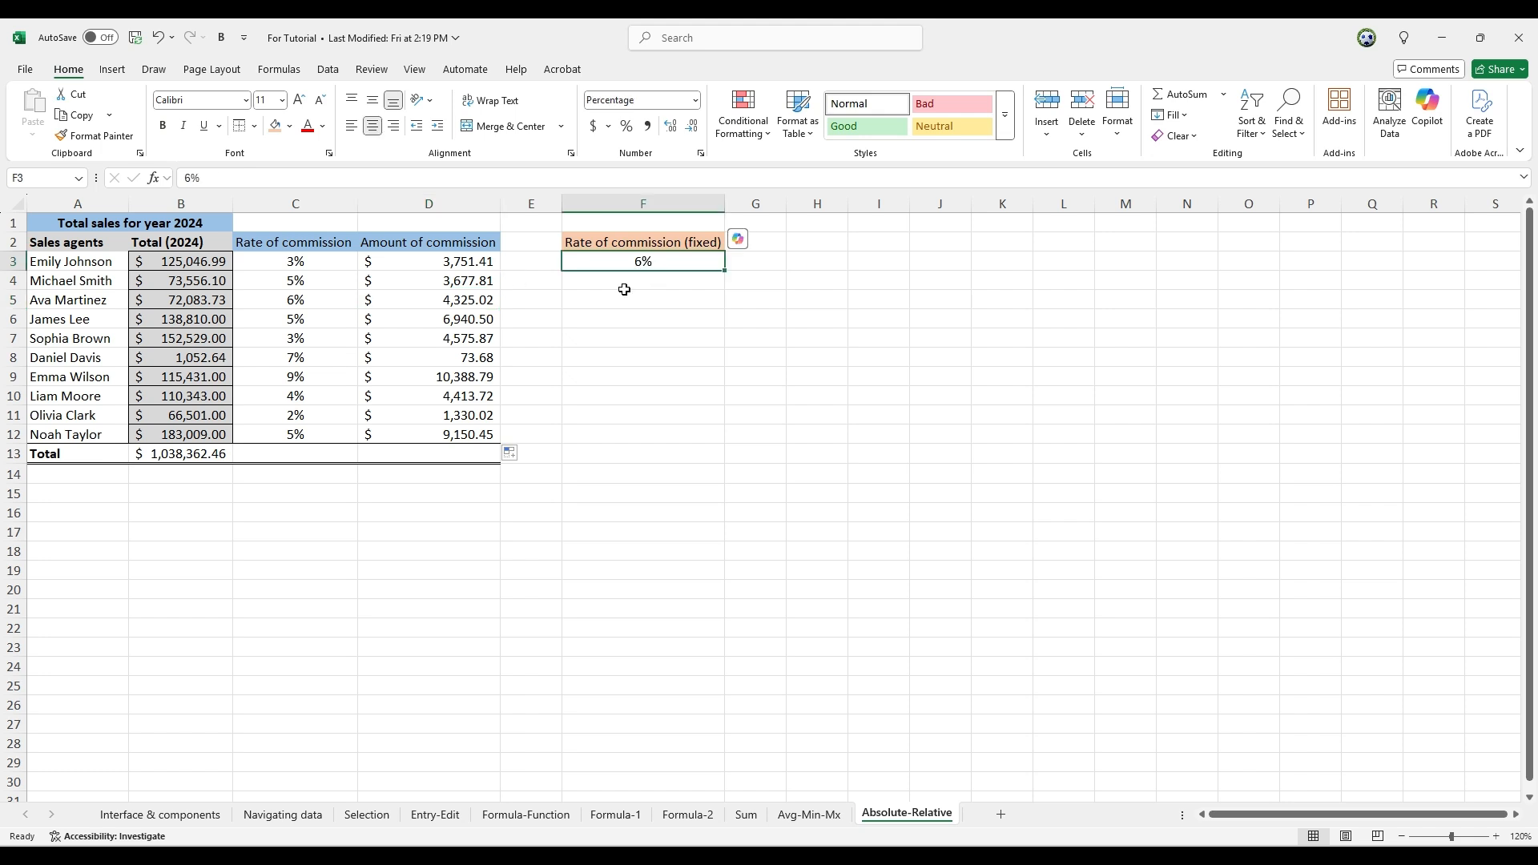
pyautogui.click(460, 261)
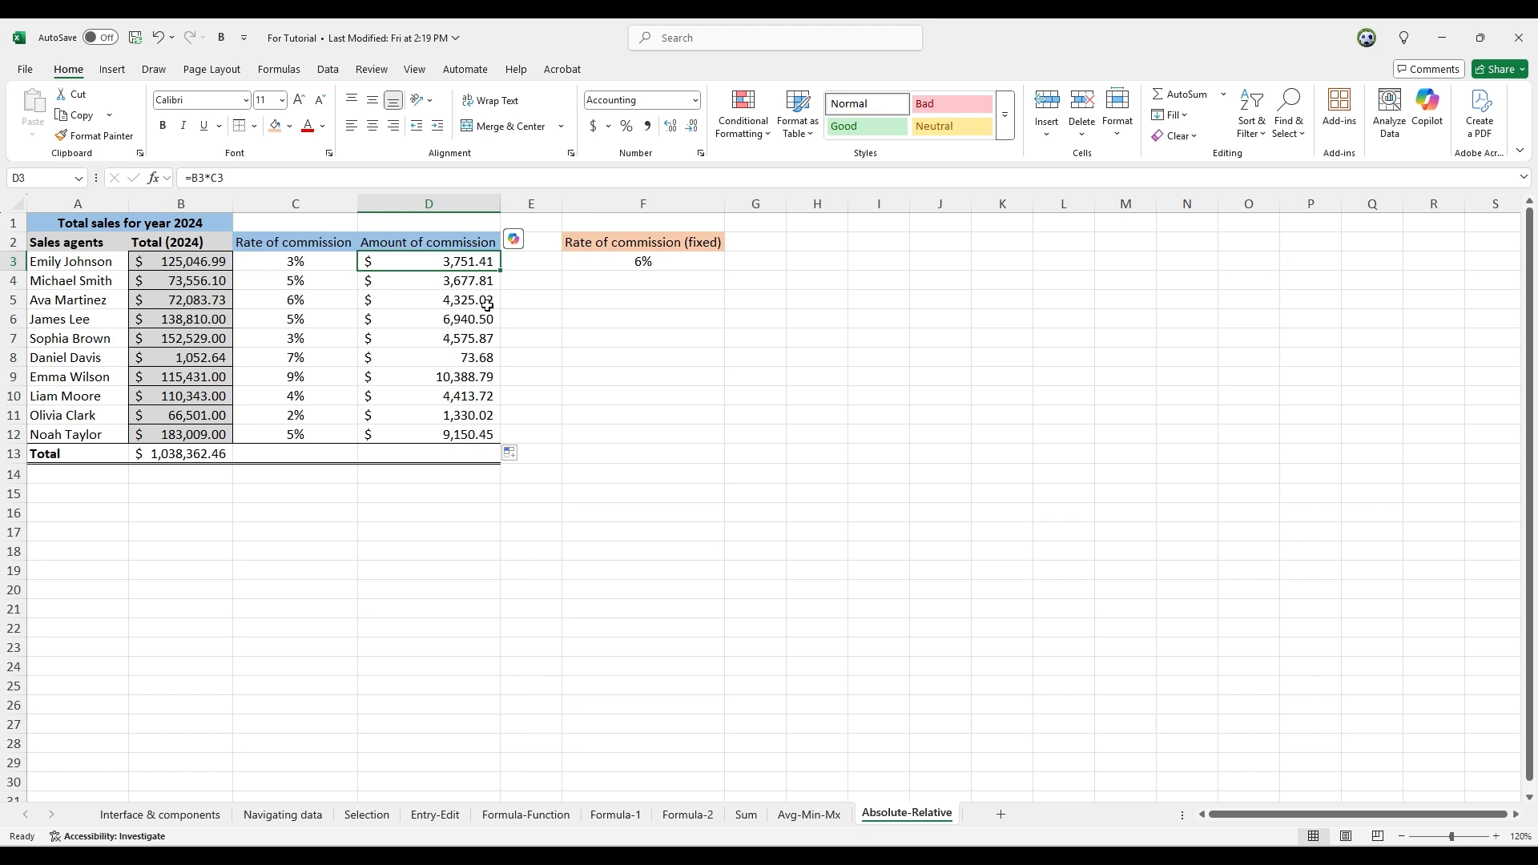
pyautogui.click(621, 262)
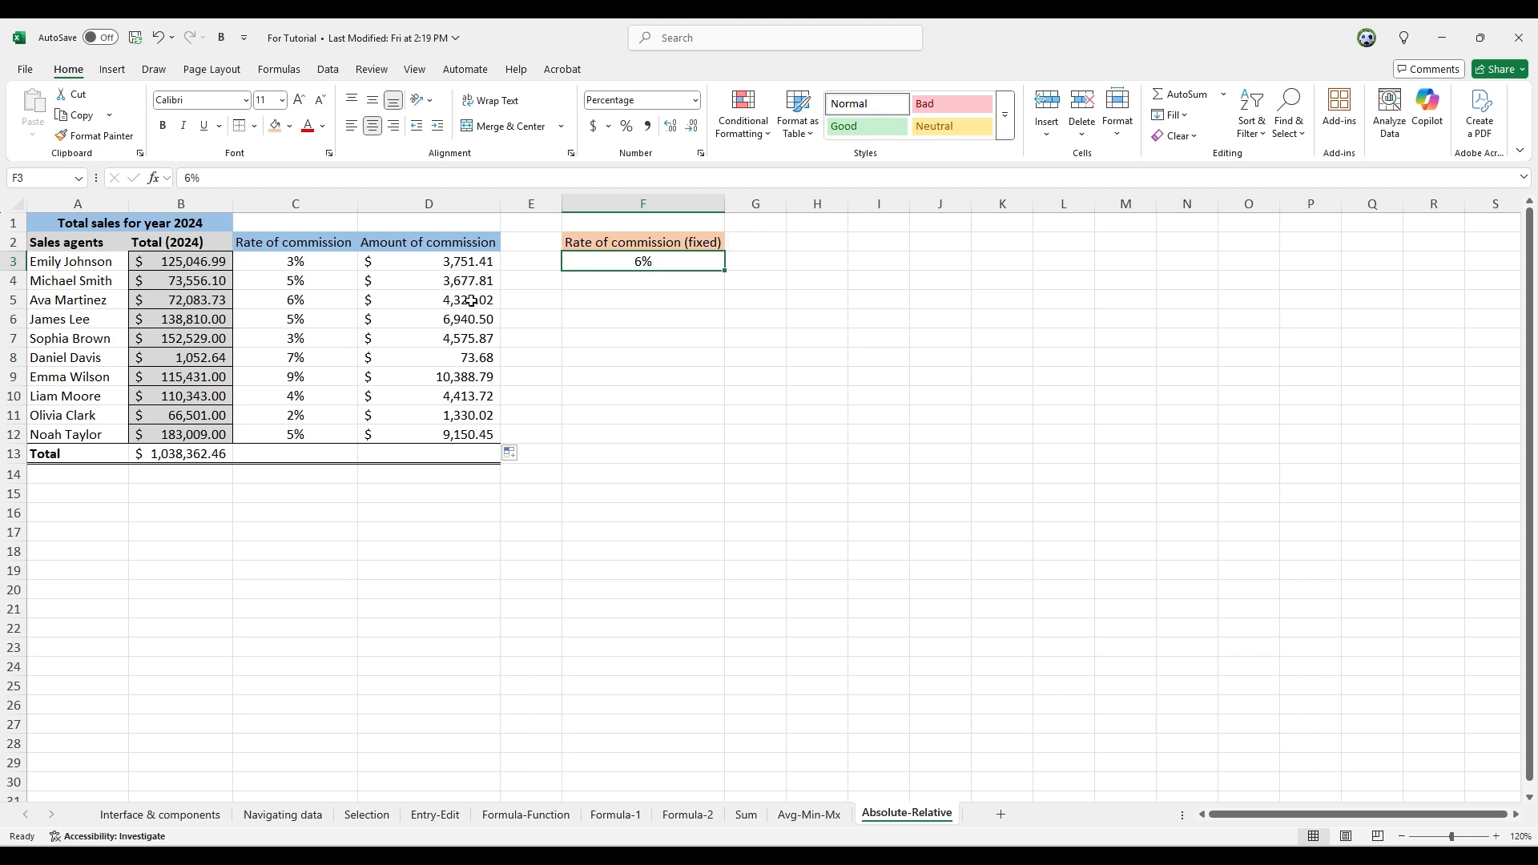
# Clear the commission amounts in D3:D12
pyautogui.moveTo(463, 439); pyautogui.dragTo(453, 264)
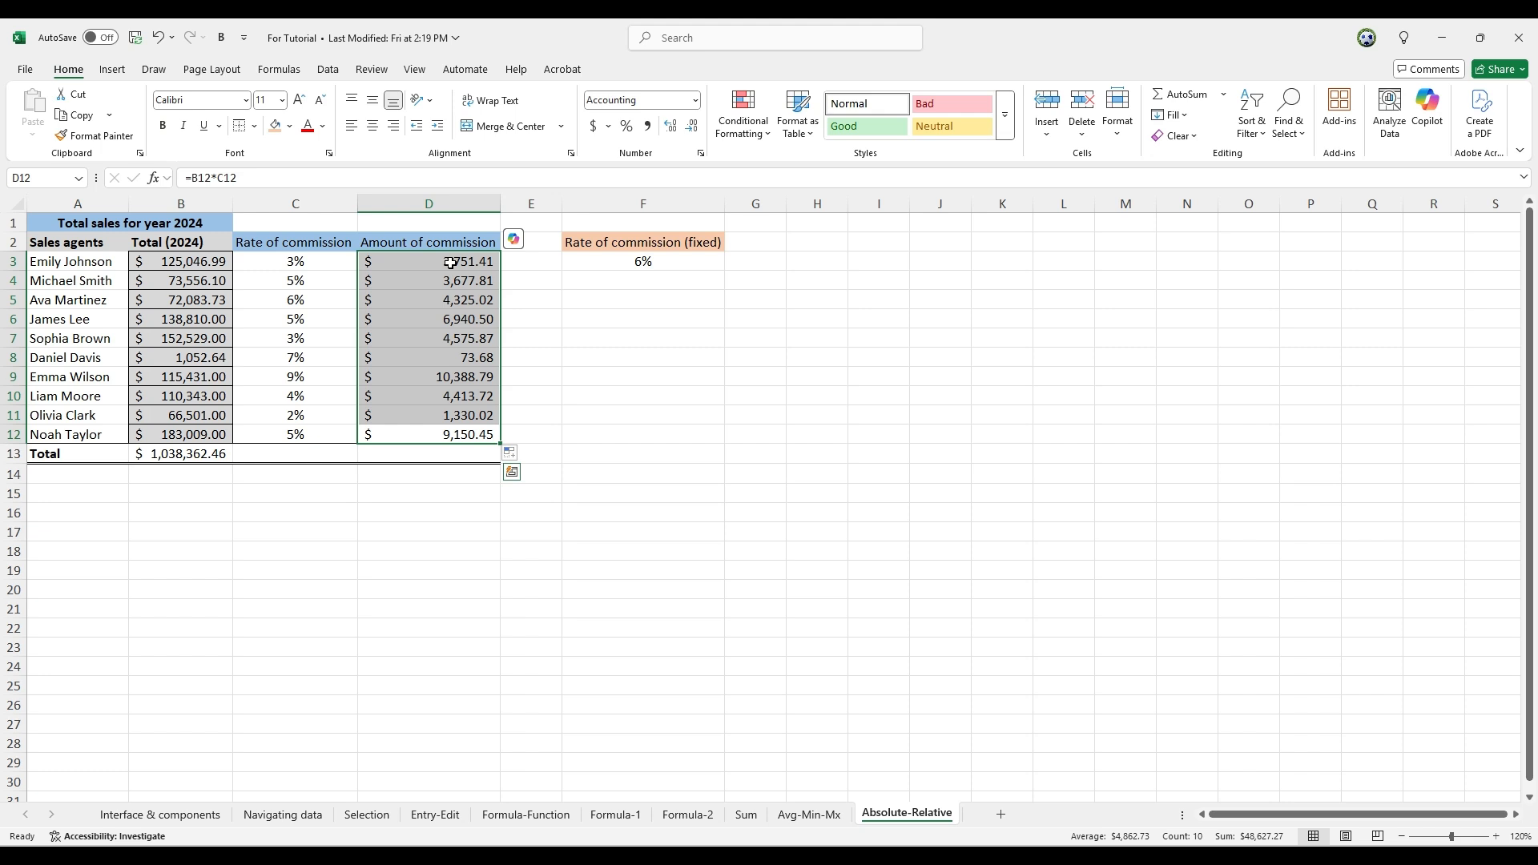
pyautogui.press('Delete')
# Calculate the fixed-rate commission in D3 with =B3*F3 and fill the formula down through D12
pyautogui.click(463, 262)
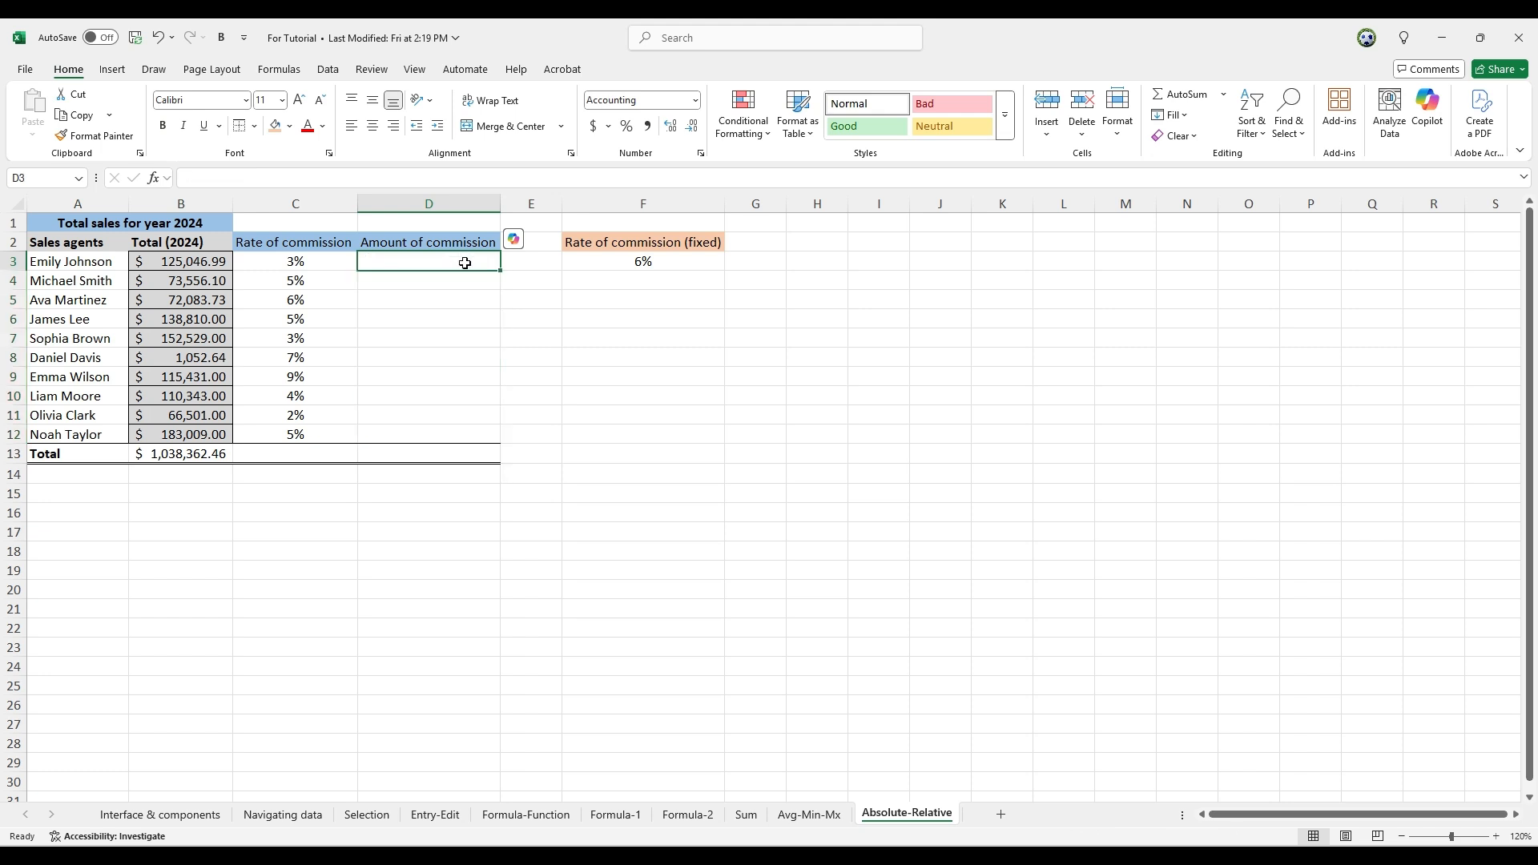
pyautogui.write('=')
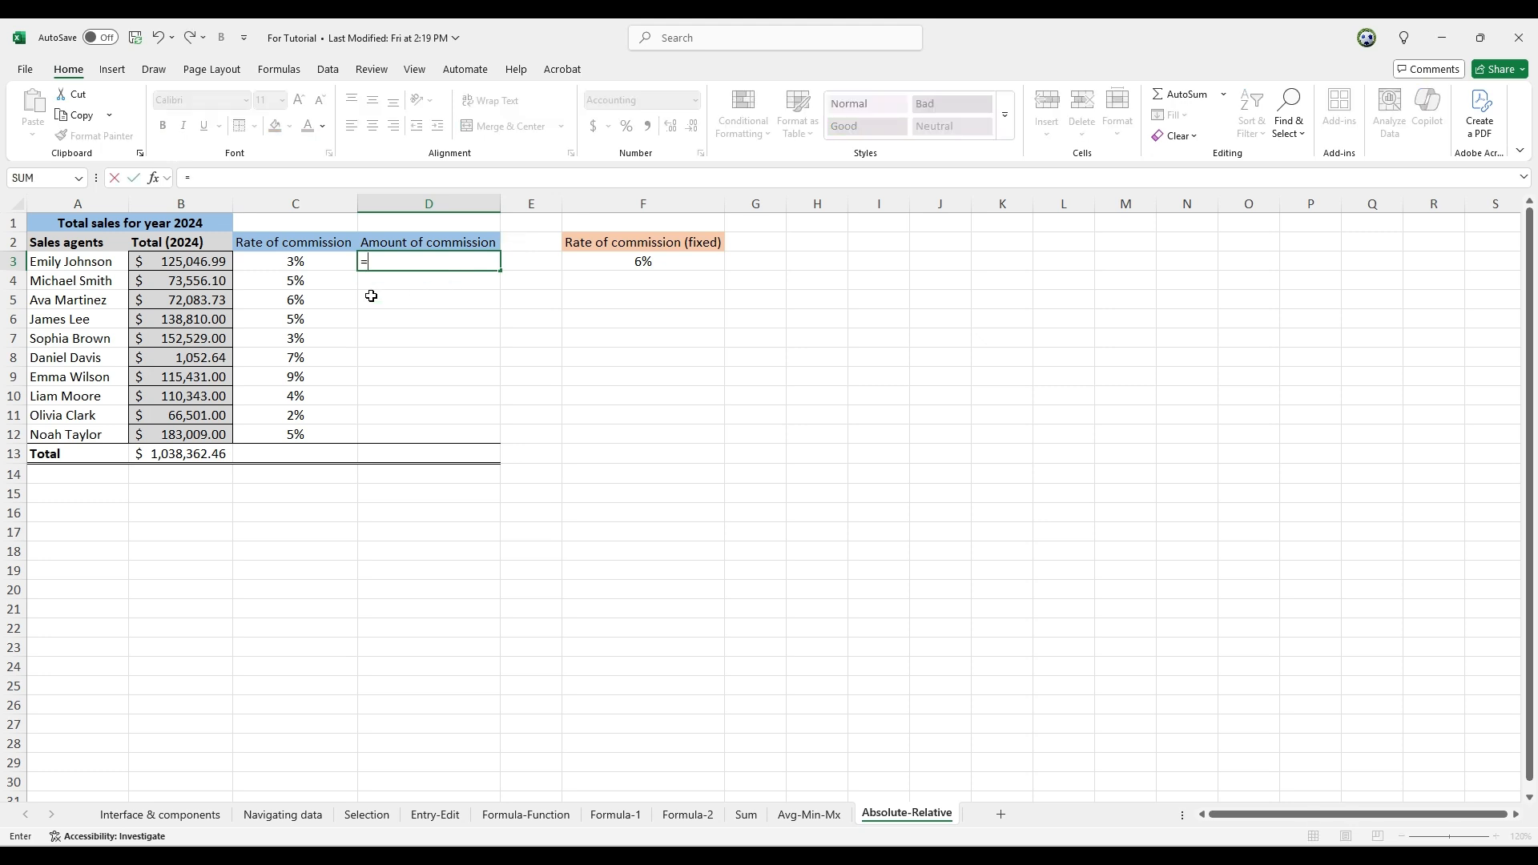
pyautogui.click(195, 263)
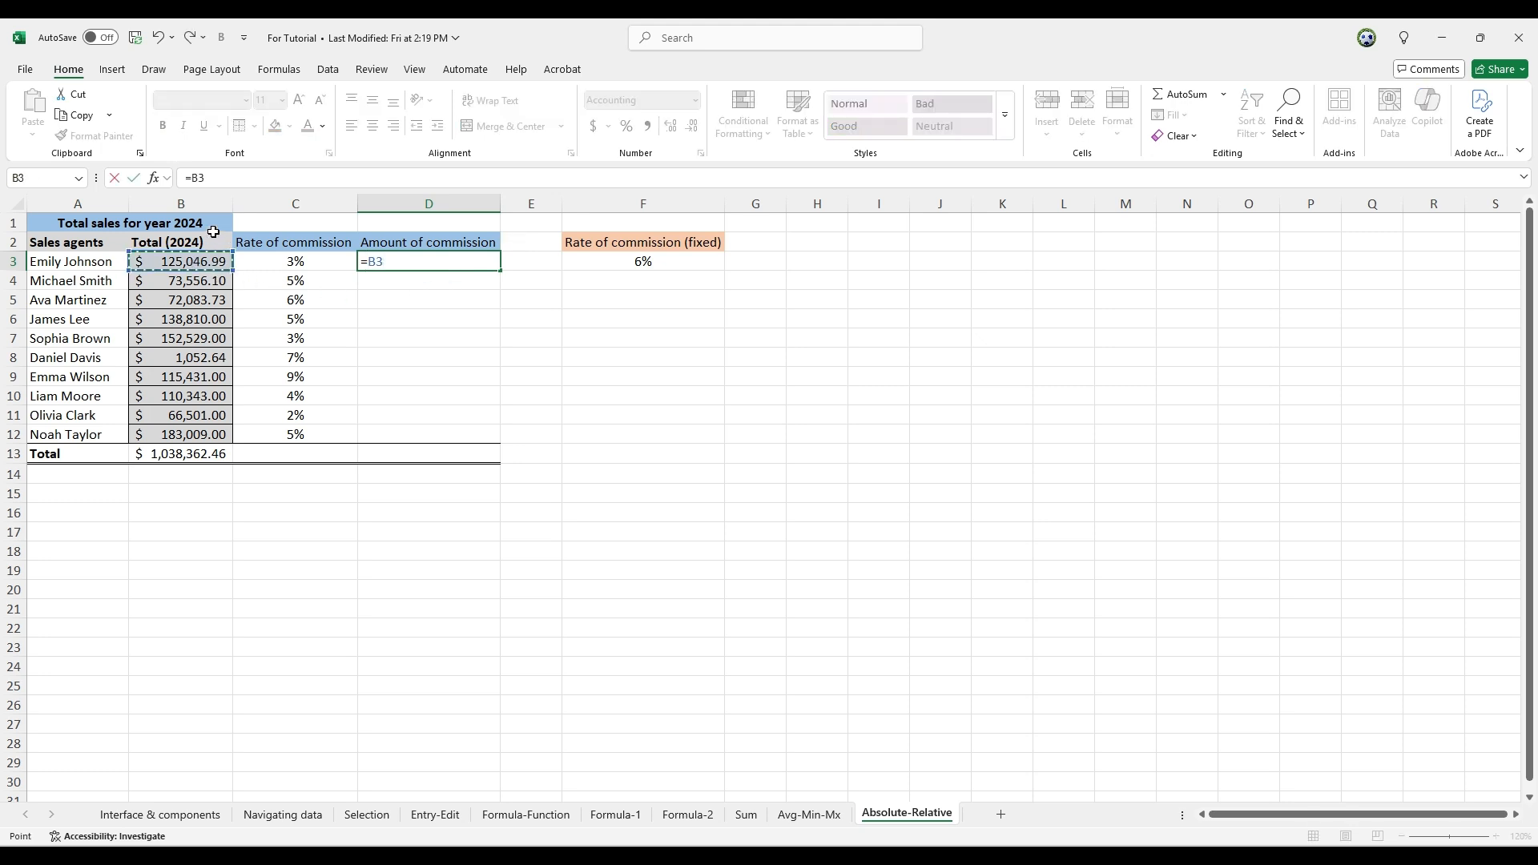
pyautogui.write('*')
pyautogui.click(666, 260)
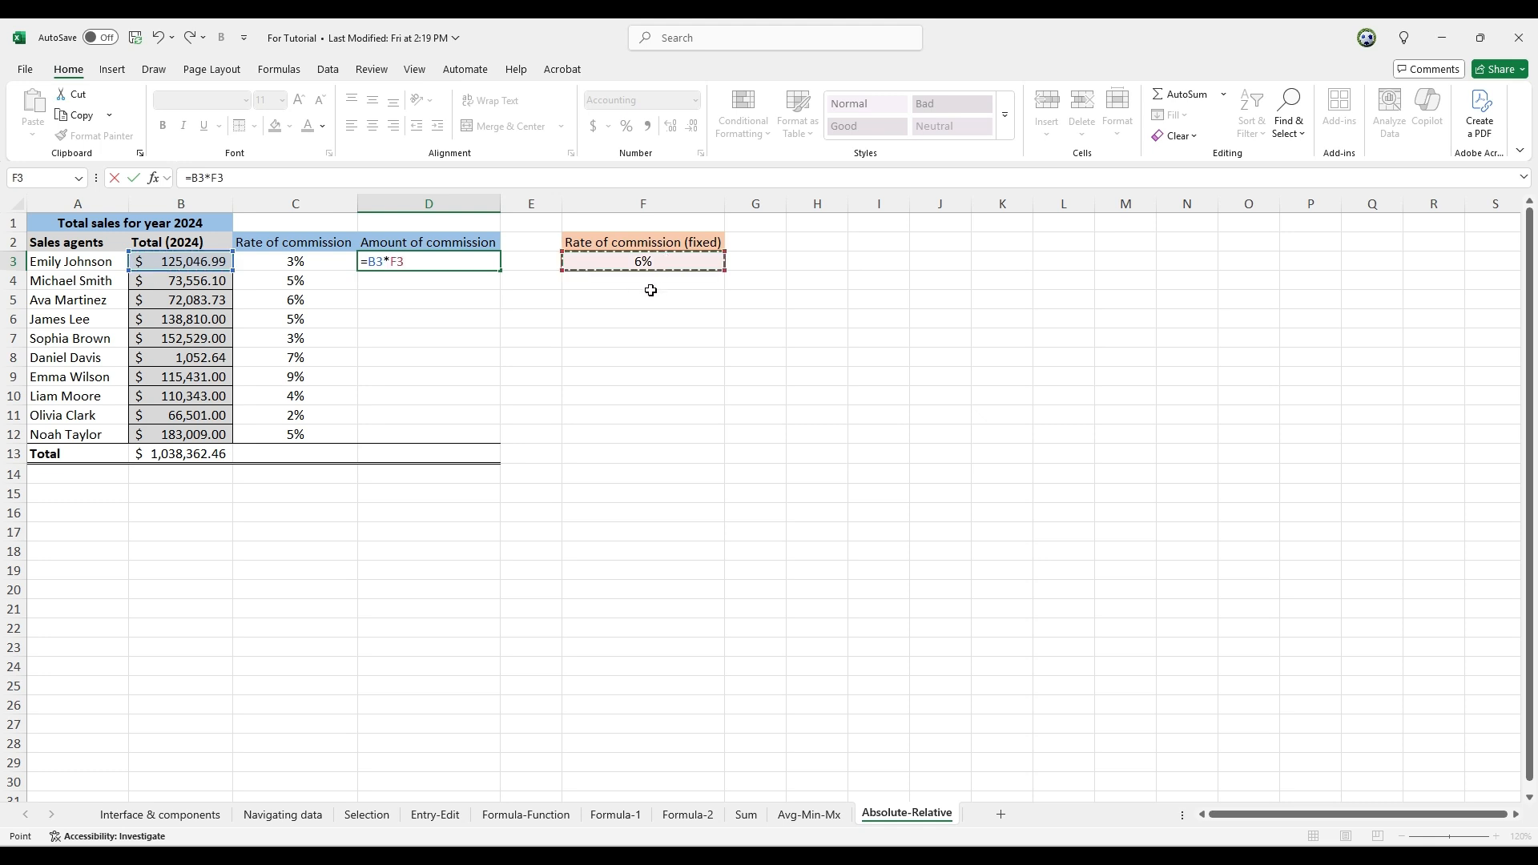
pyautogui.press('Return')
pyautogui.click(465, 266)
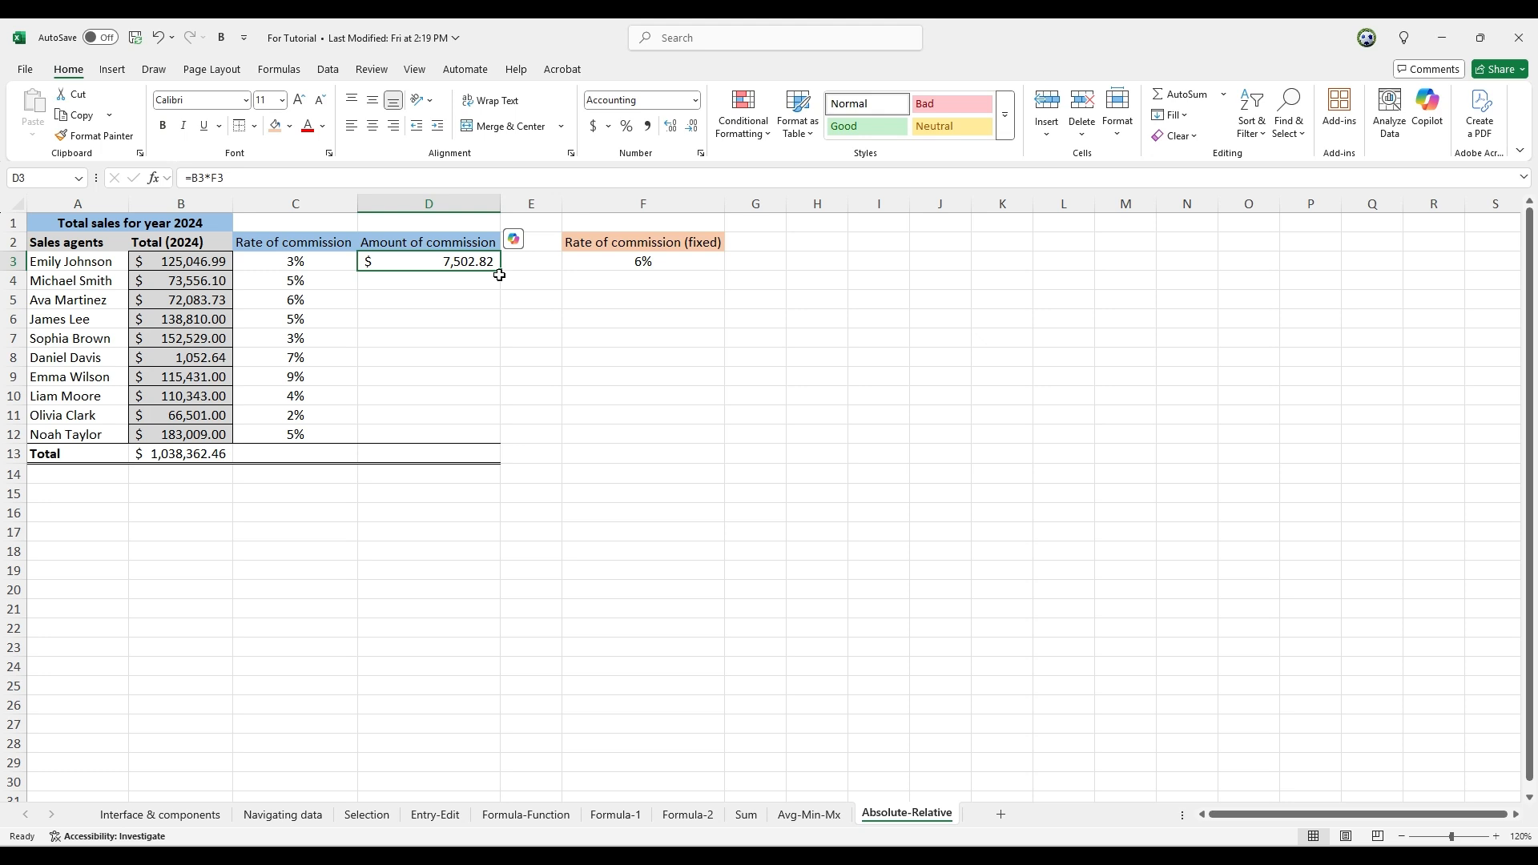
pyautogui.doubleClick(502, 271)
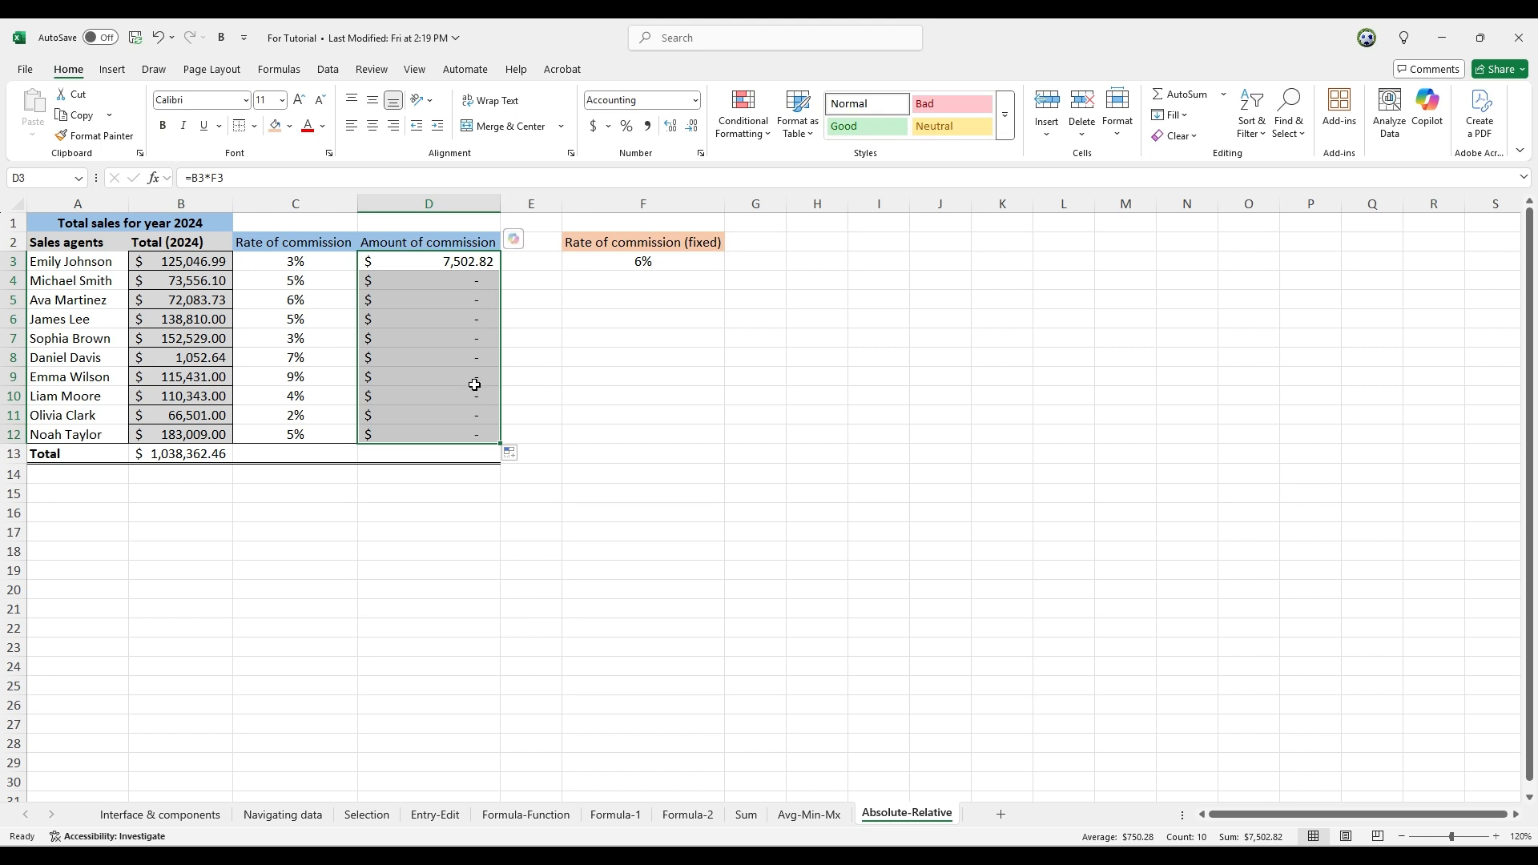
# Check which cells the formulas in D3, D4 and D5 refer to for the rate, inspecting F3, F4 and F5
pyautogui.click(465, 290)
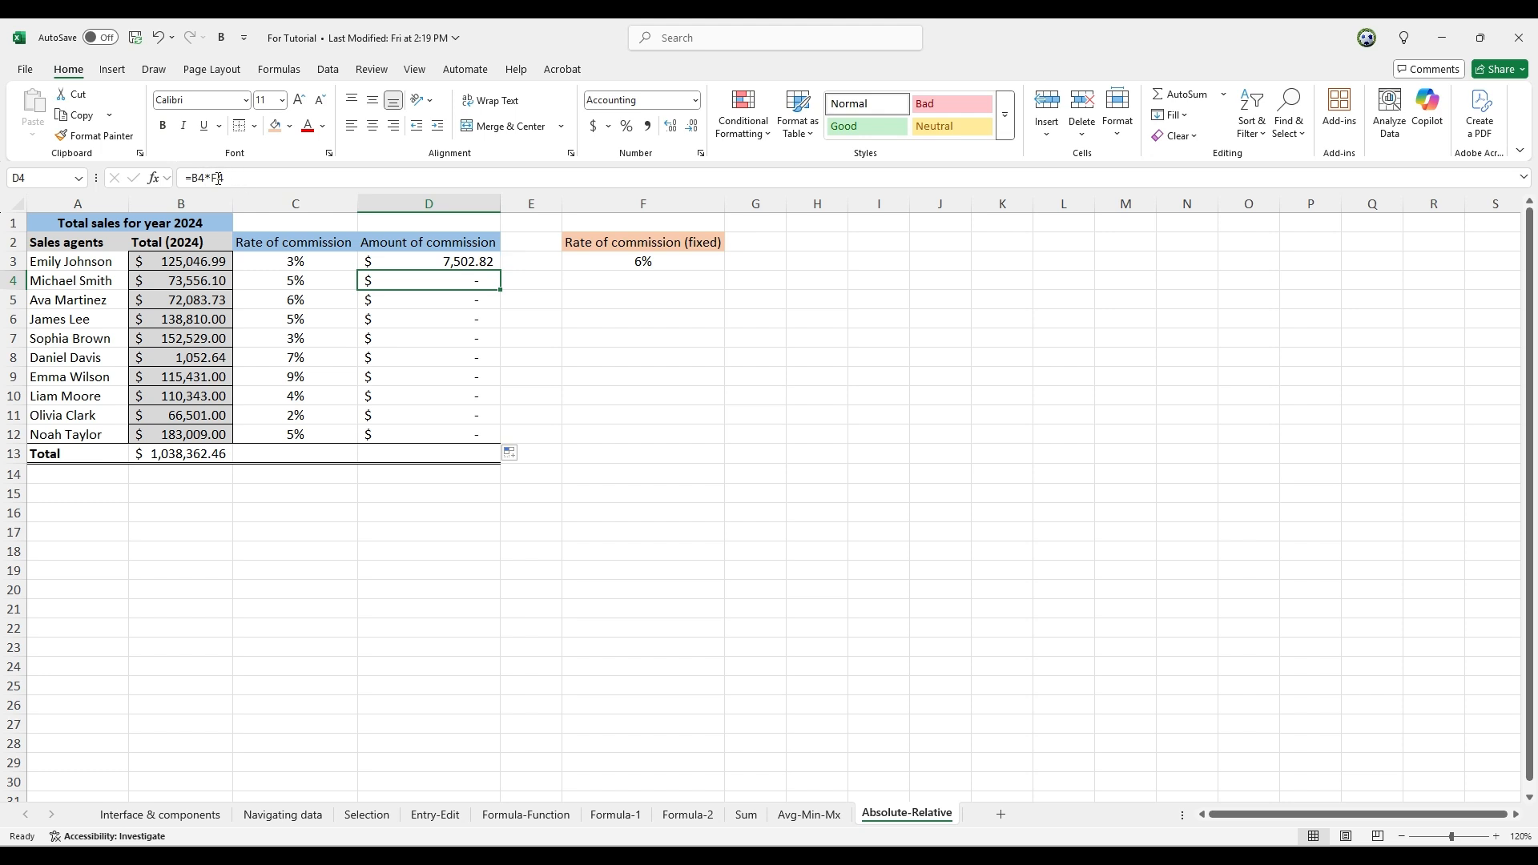
pyautogui.click(646, 278)
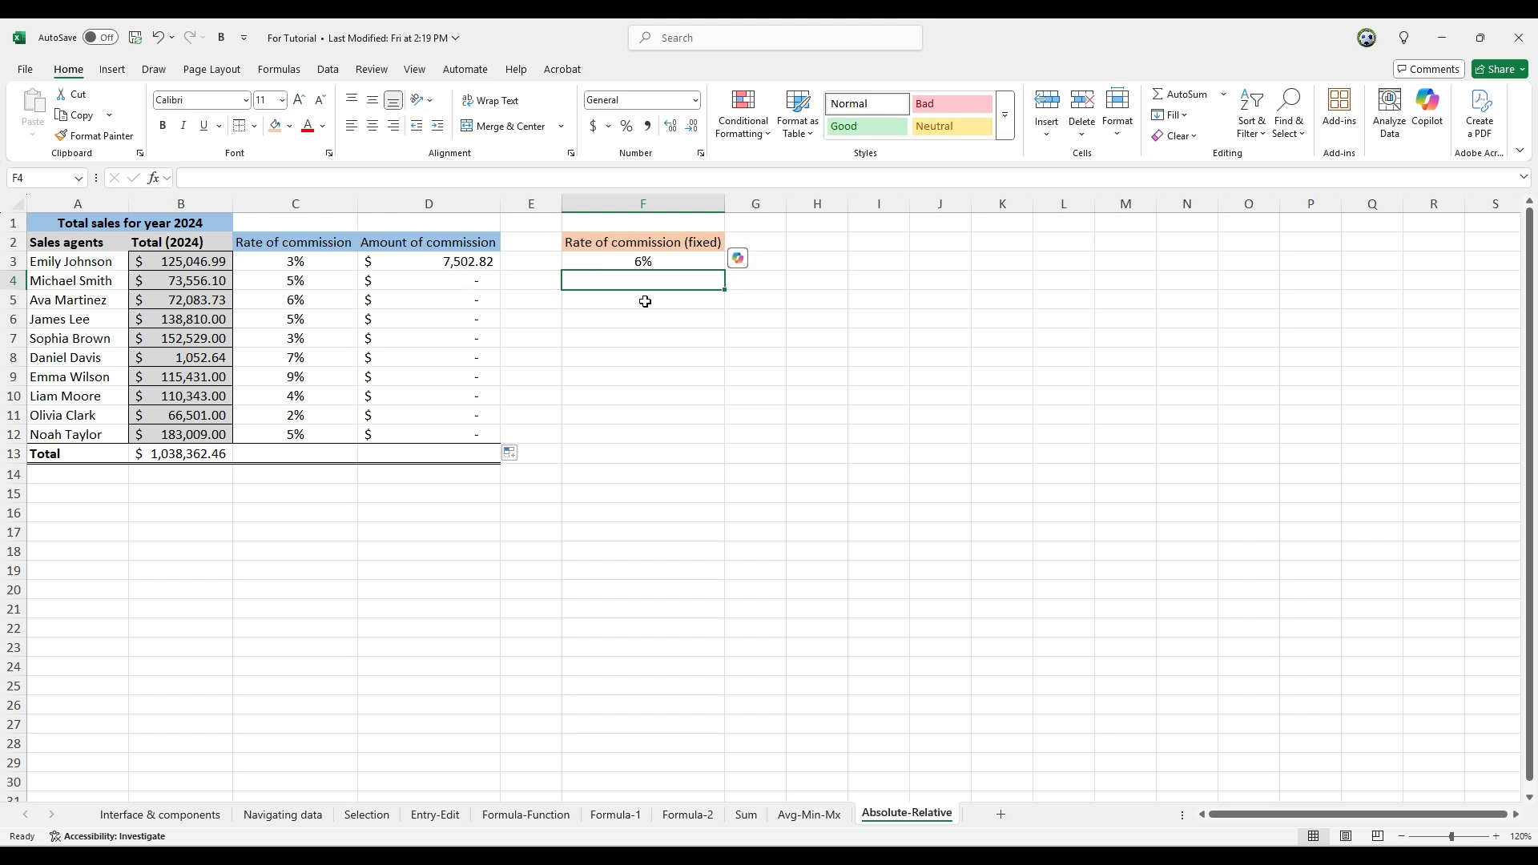
pyautogui.click(459, 279)
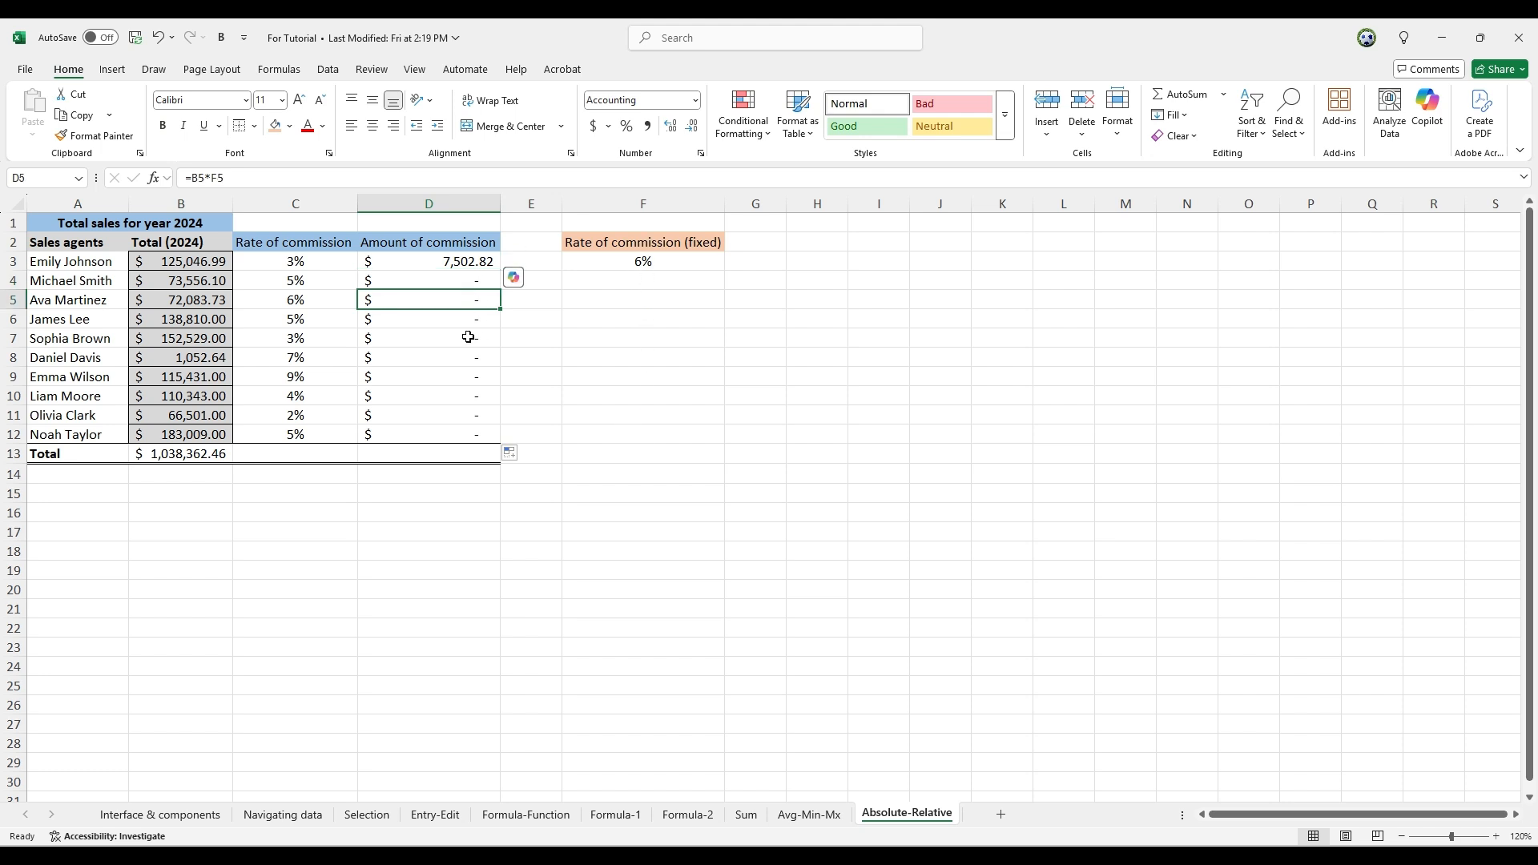
pyautogui.click(653, 298)
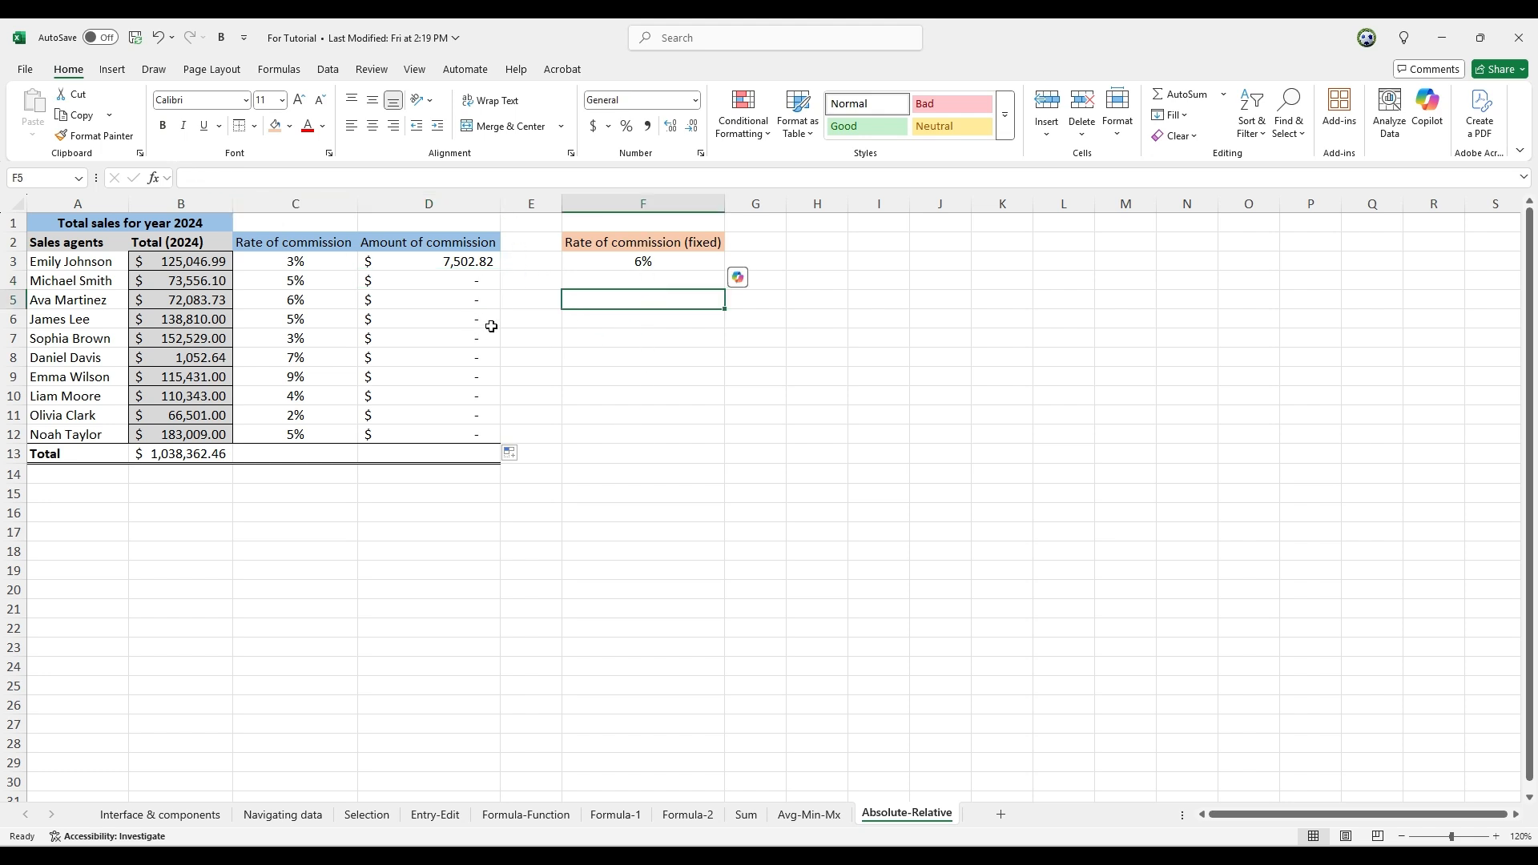
pyautogui.click(479, 264)
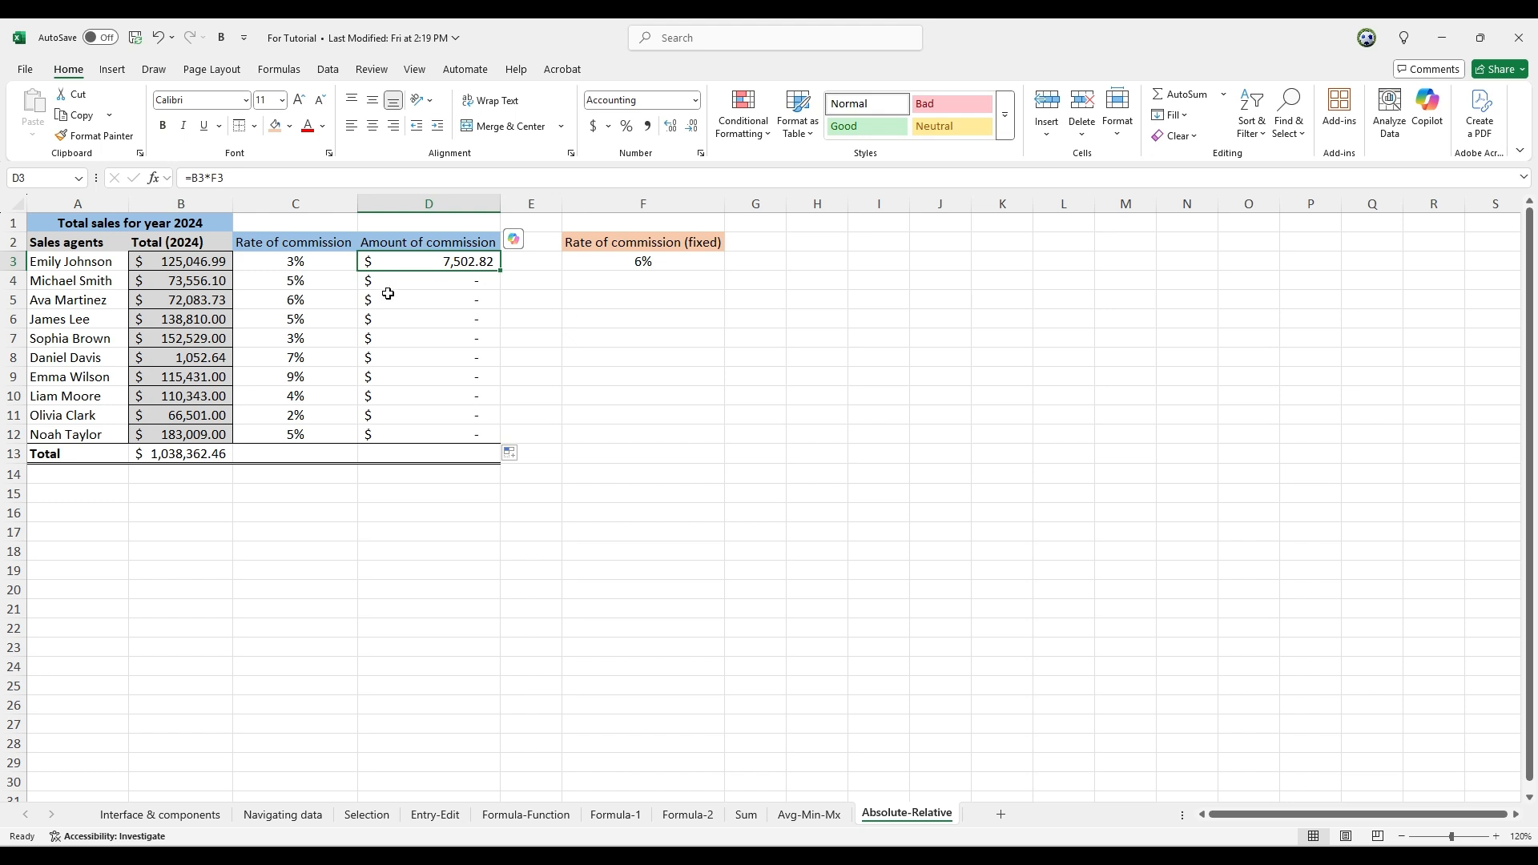
pyautogui.click(646, 260)
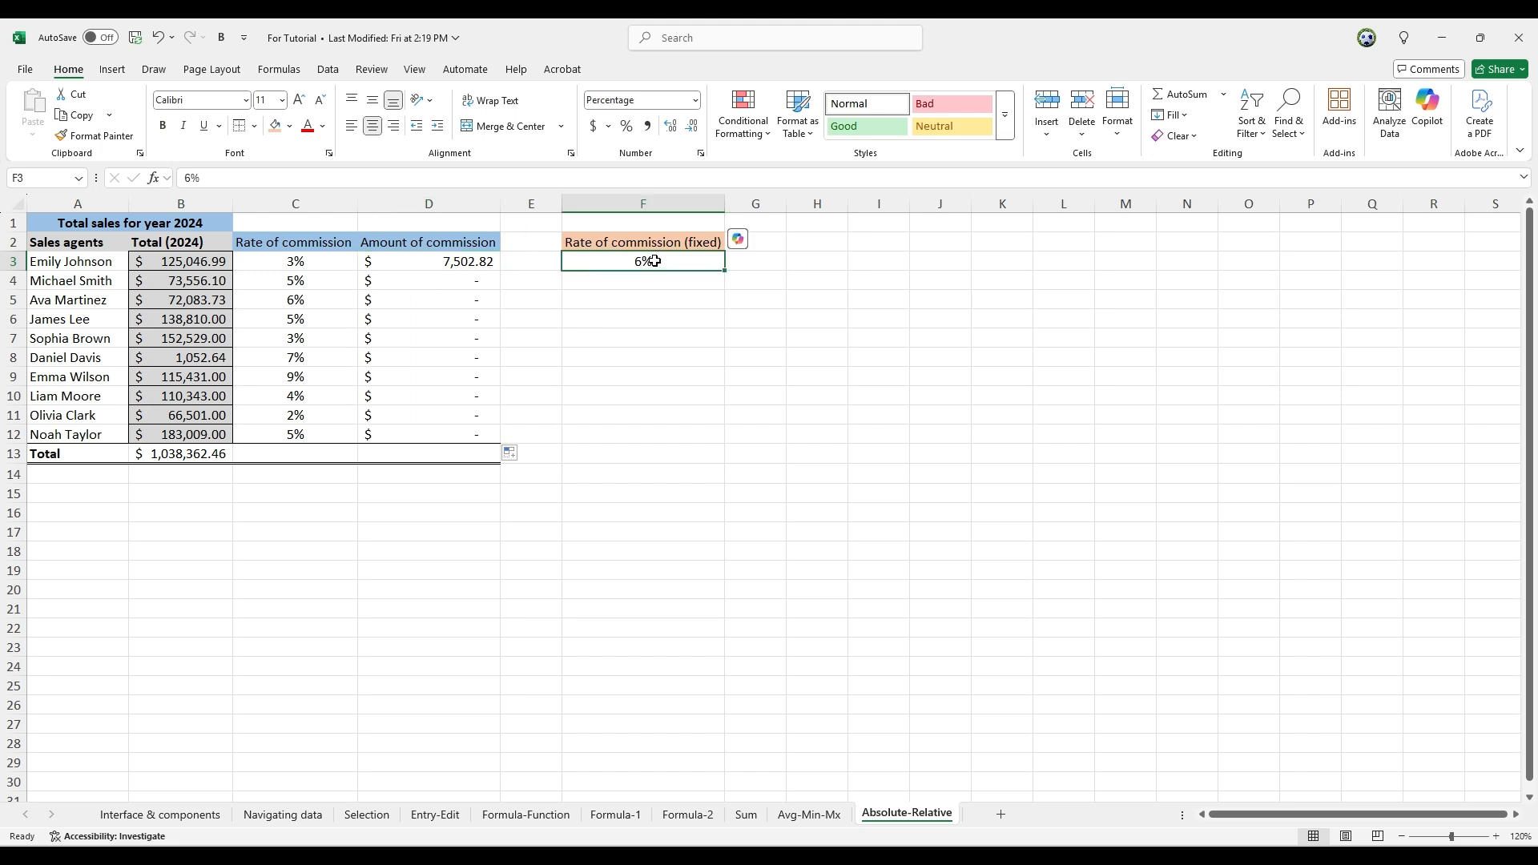
# Make the rate reference in D3 absolute so the formula reads =B3*$F$3
pyautogui.click(434, 261)
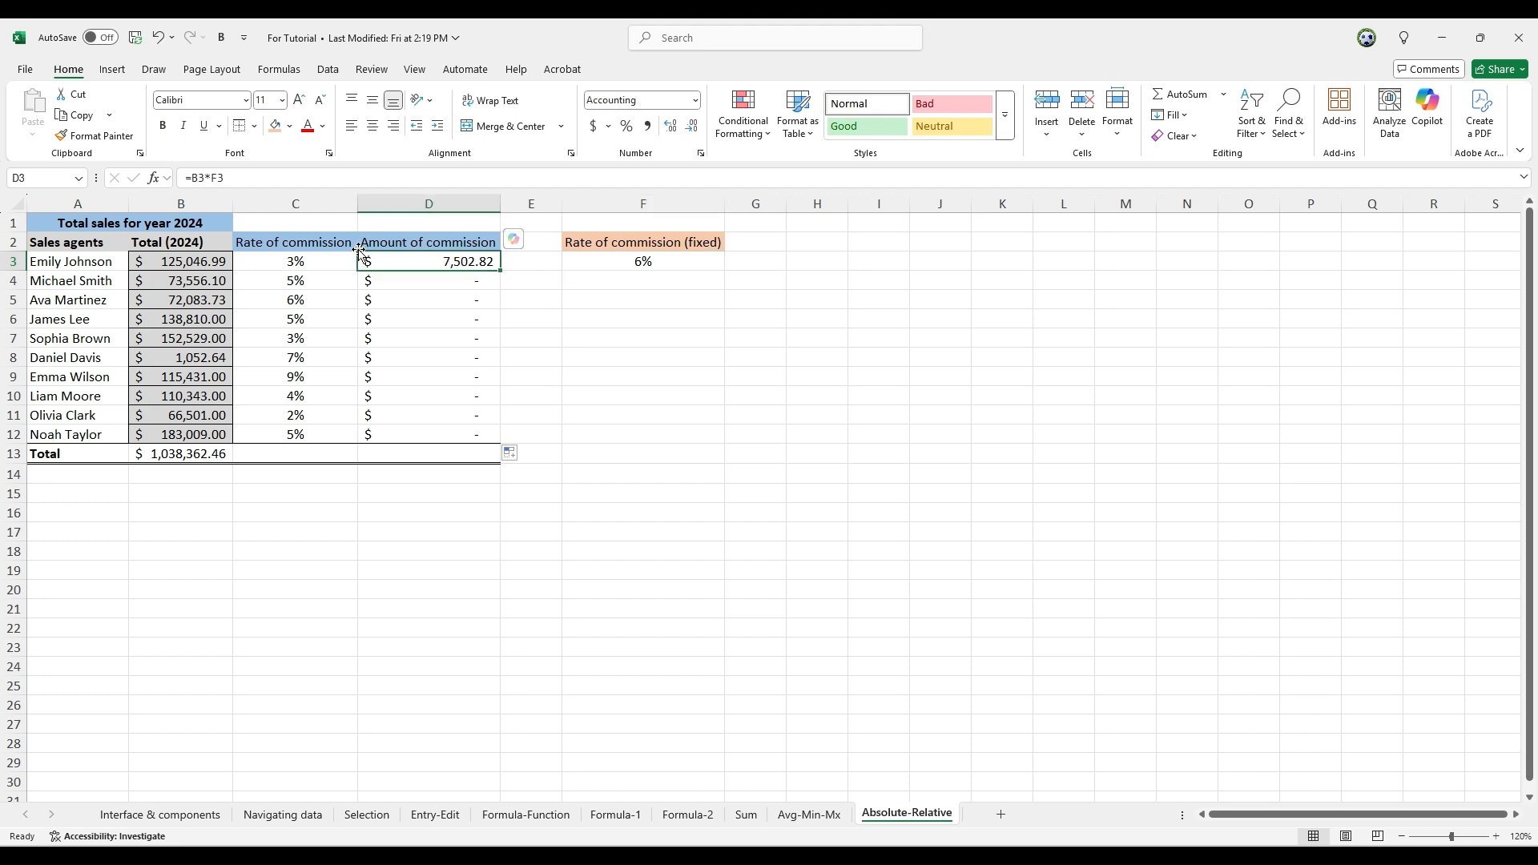
pyautogui.click(243, 178)
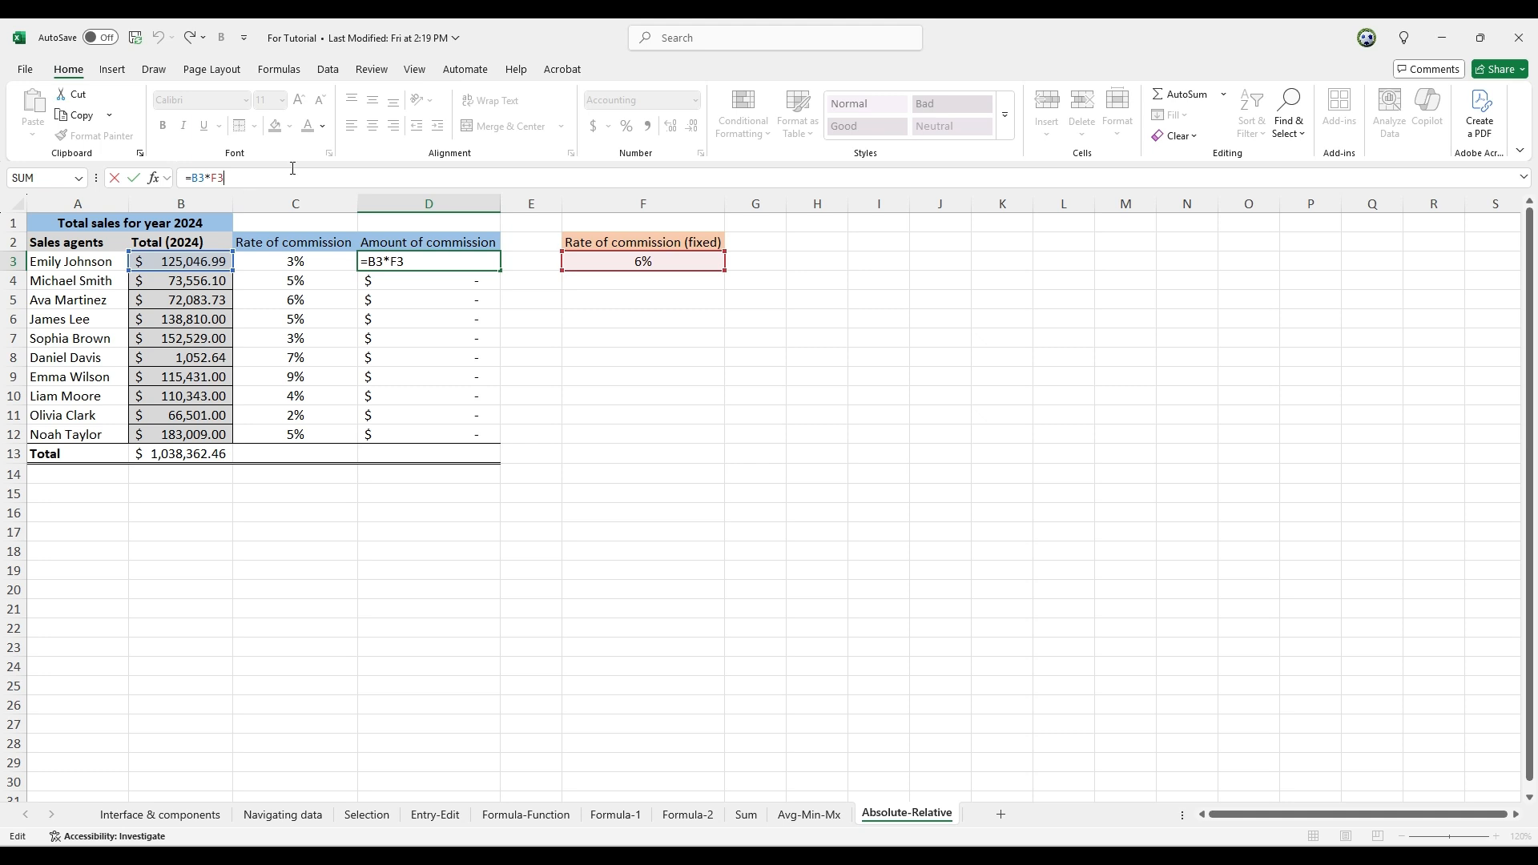
pyautogui.press('Left')
pyautogui.write('$F$')
pyautogui.press('Return')
pyautogui.press('Up')
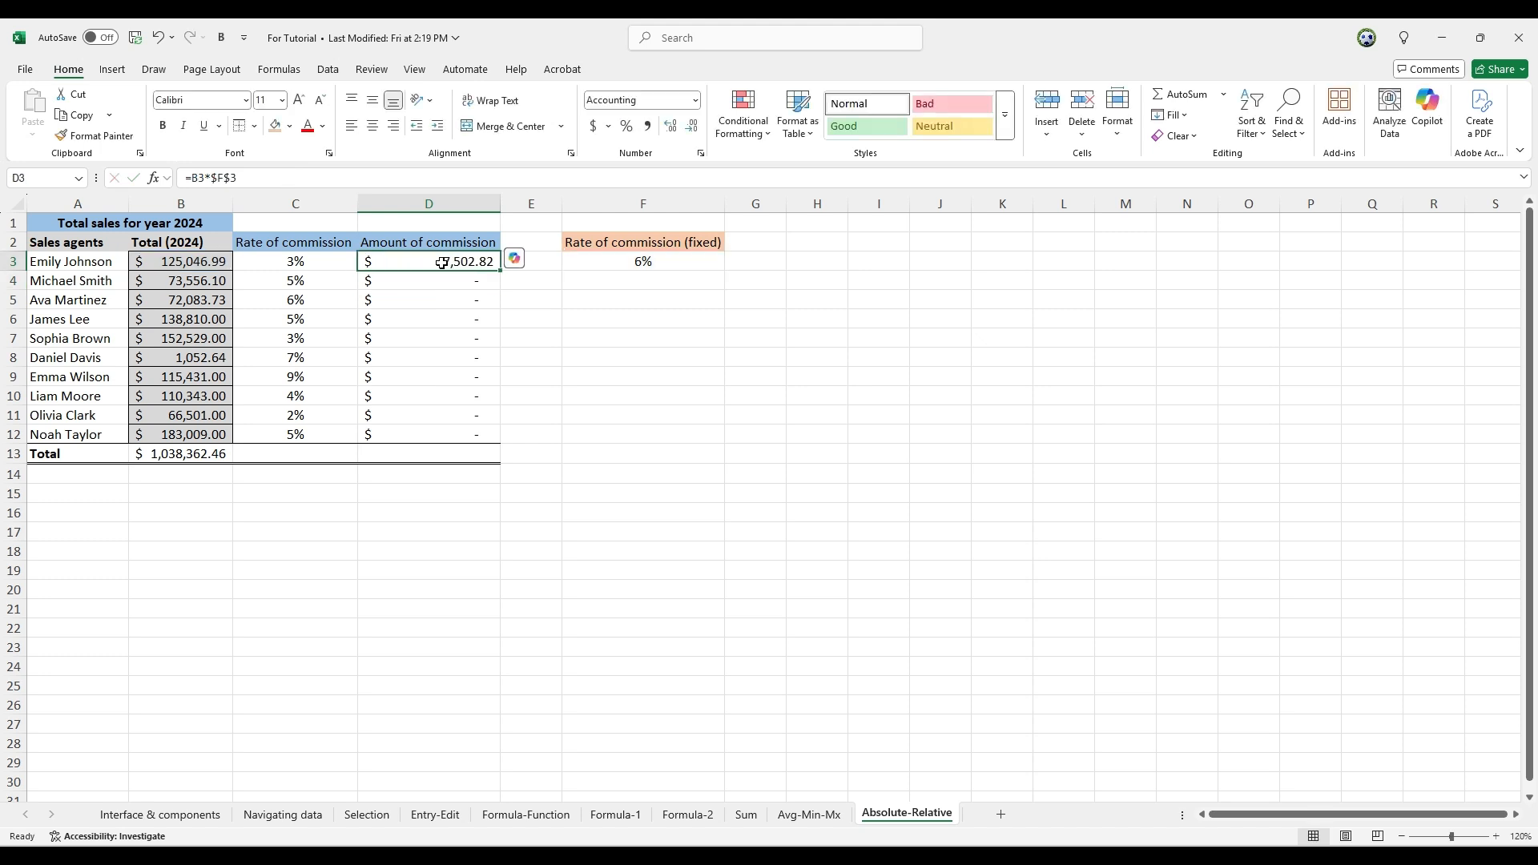
# Recheck the absolute reference to F3 in D3's formula and fill that formula down through D12
pyautogui.click(644, 261)
pyautogui.click(475, 262)
pyautogui.press('F2')
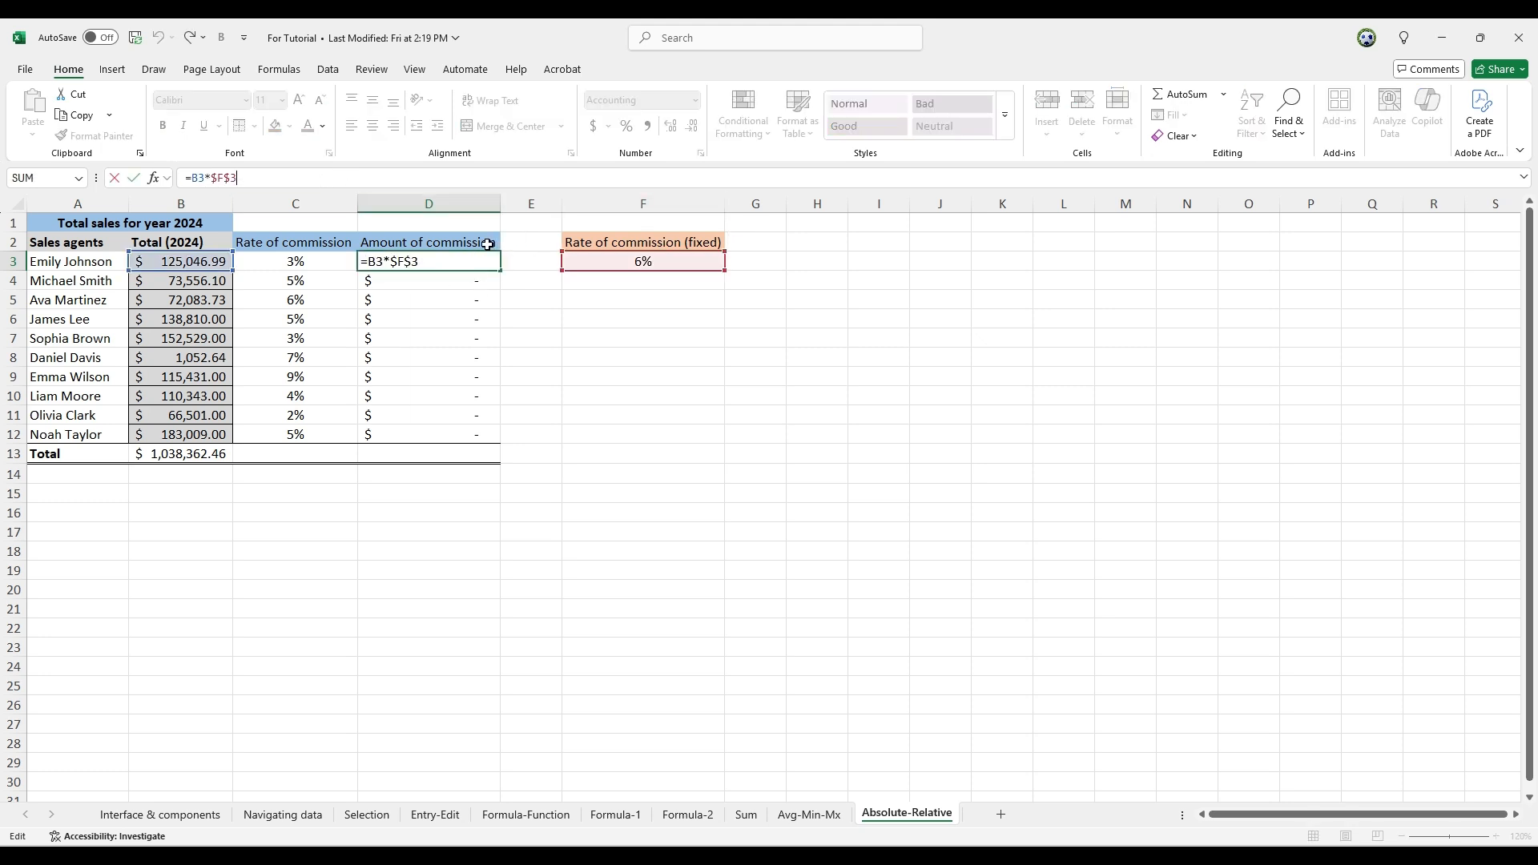
pyautogui.hotkey('ctrl', 'Return')
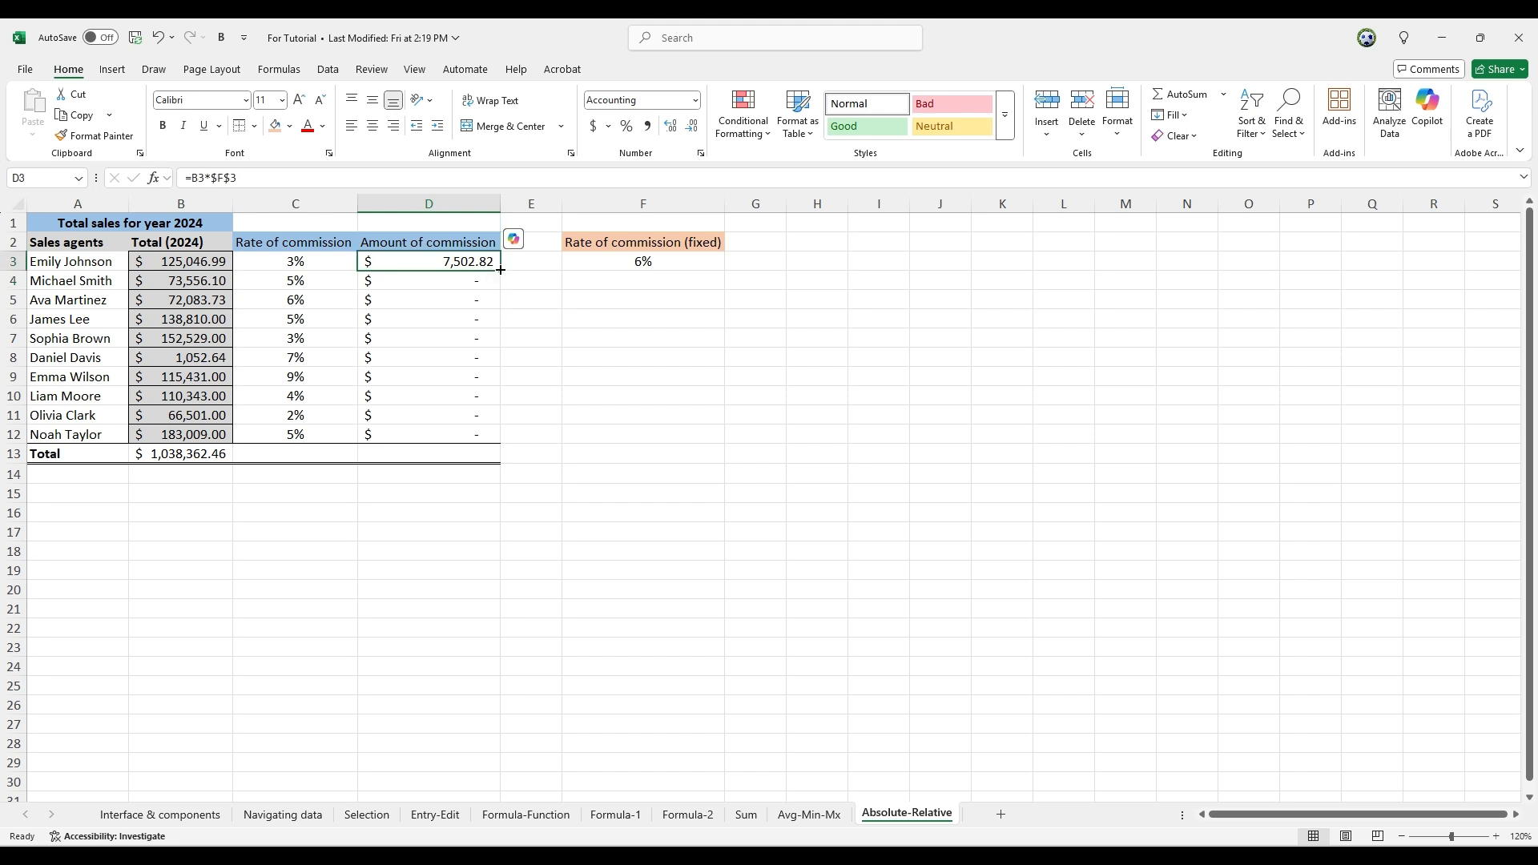
pyautogui.moveTo(501, 270); pyautogui.dragTo(497, 438)
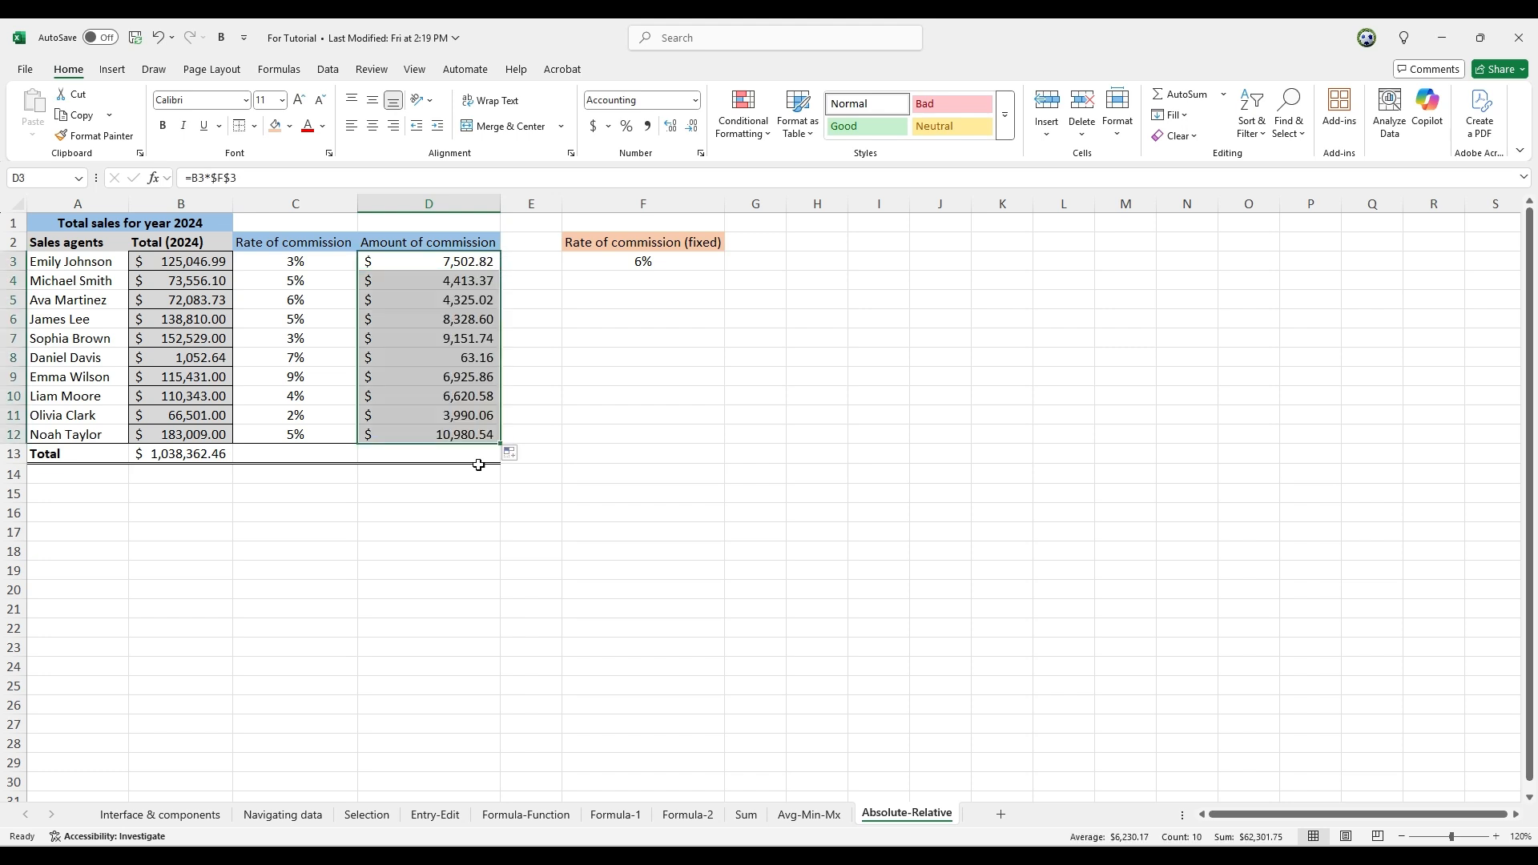
# Check the formulas in D4, D5 and D6 to see which sales cell and rate cell each one references
pyautogui.click(470, 279)
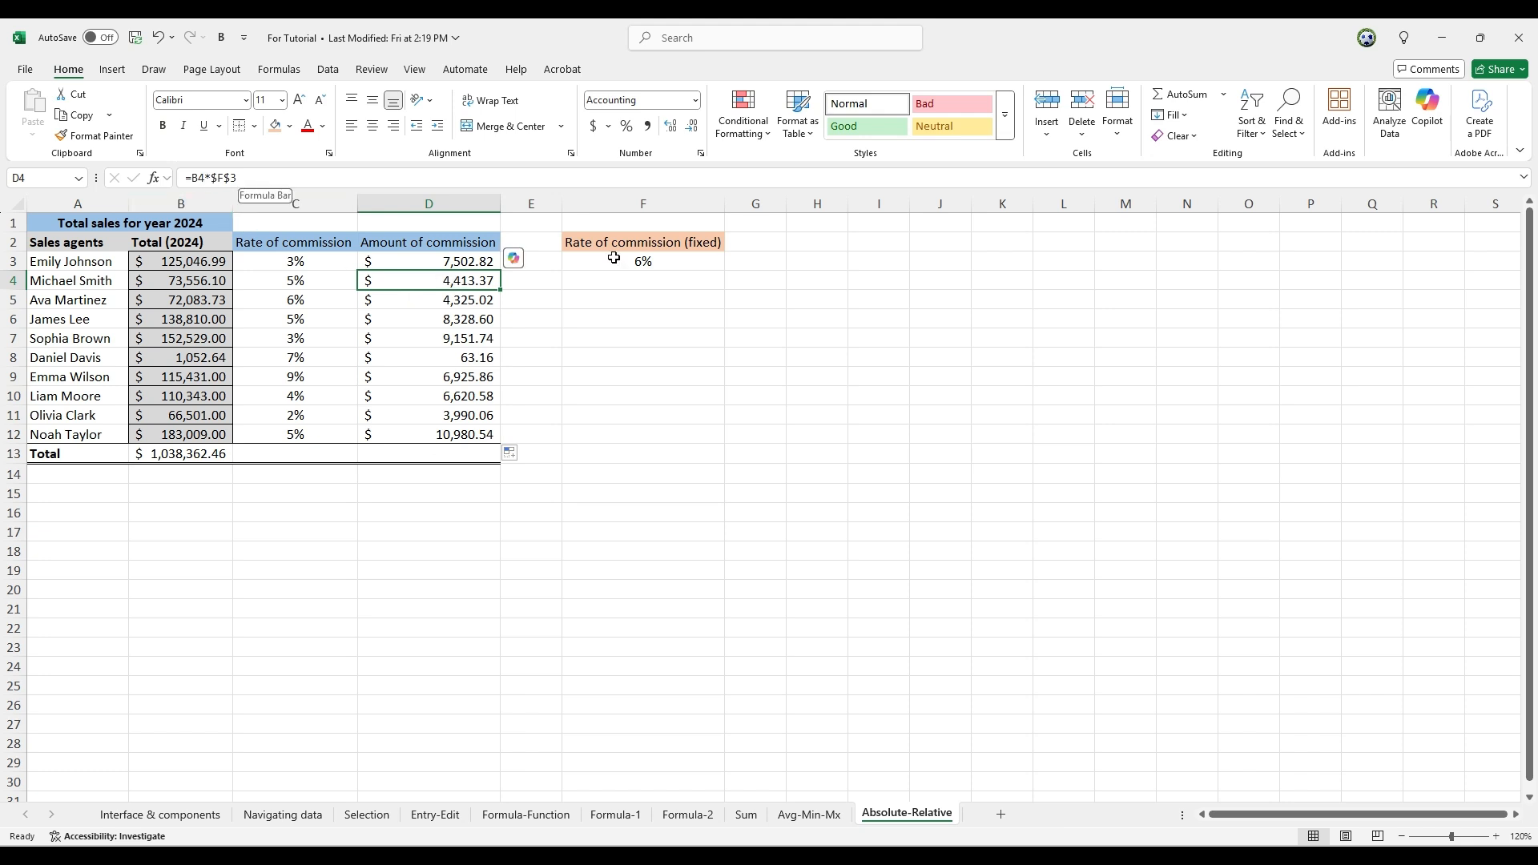
pyautogui.click(431, 304)
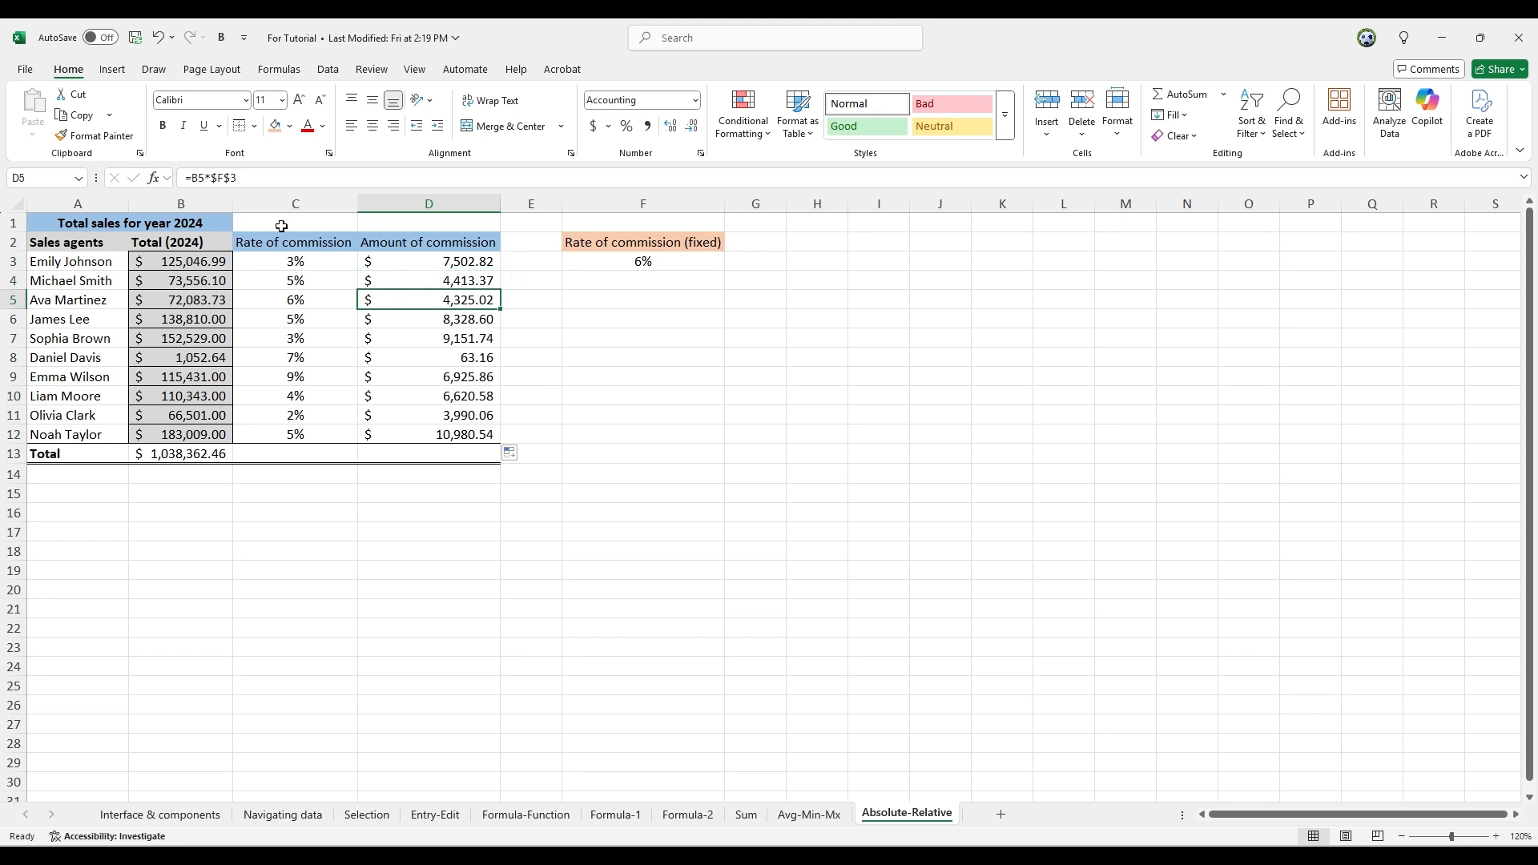
pyautogui.click(468, 322)
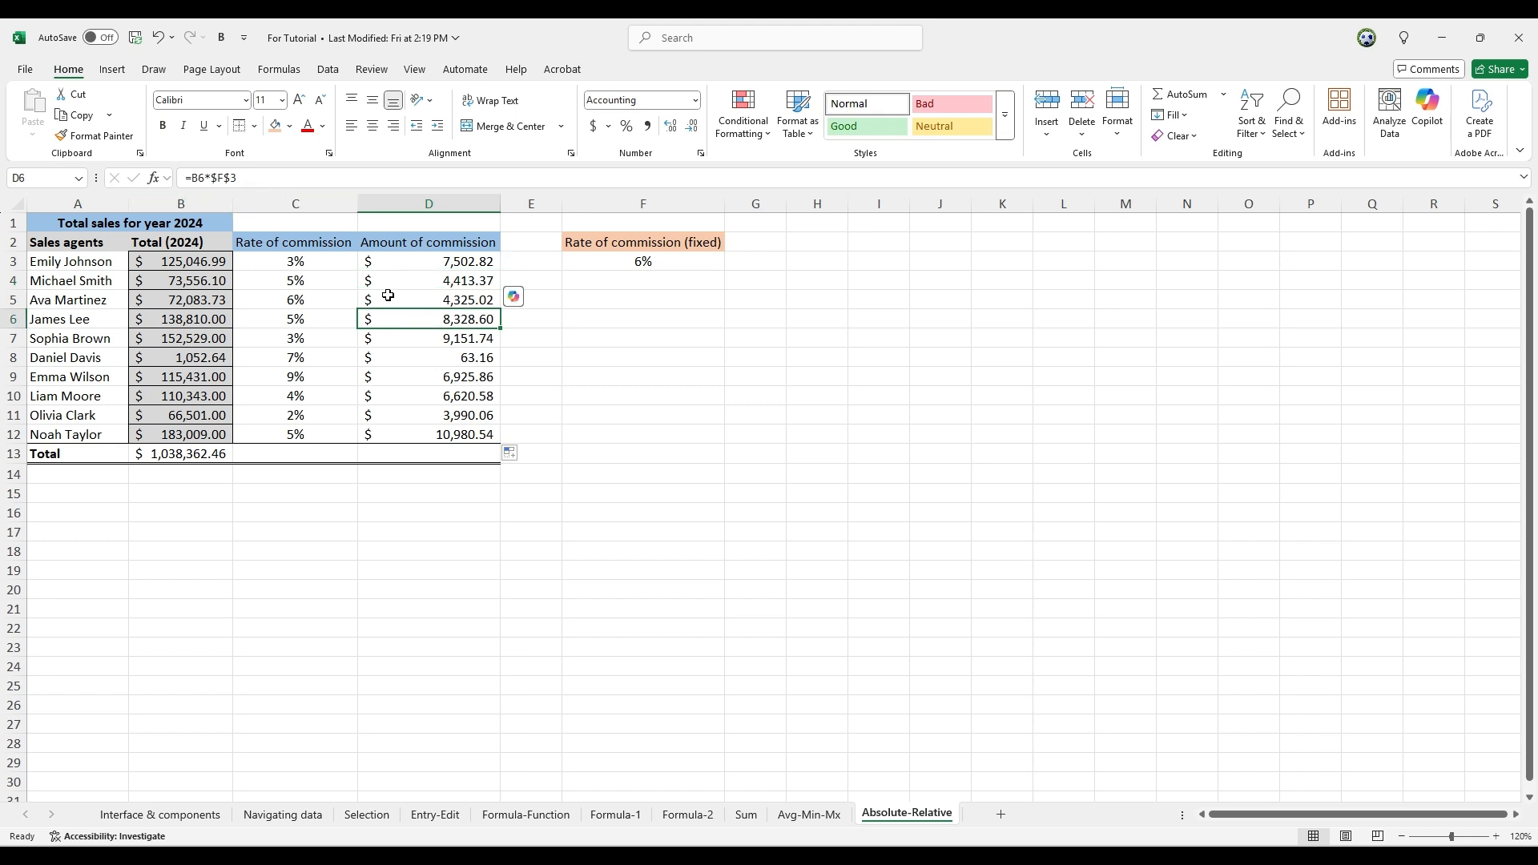
# Re-enter the rate reference in D3 as an absolute reference so the formula reads =B3*$F$3, and fill it down through D12
pyautogui.click(447, 266)
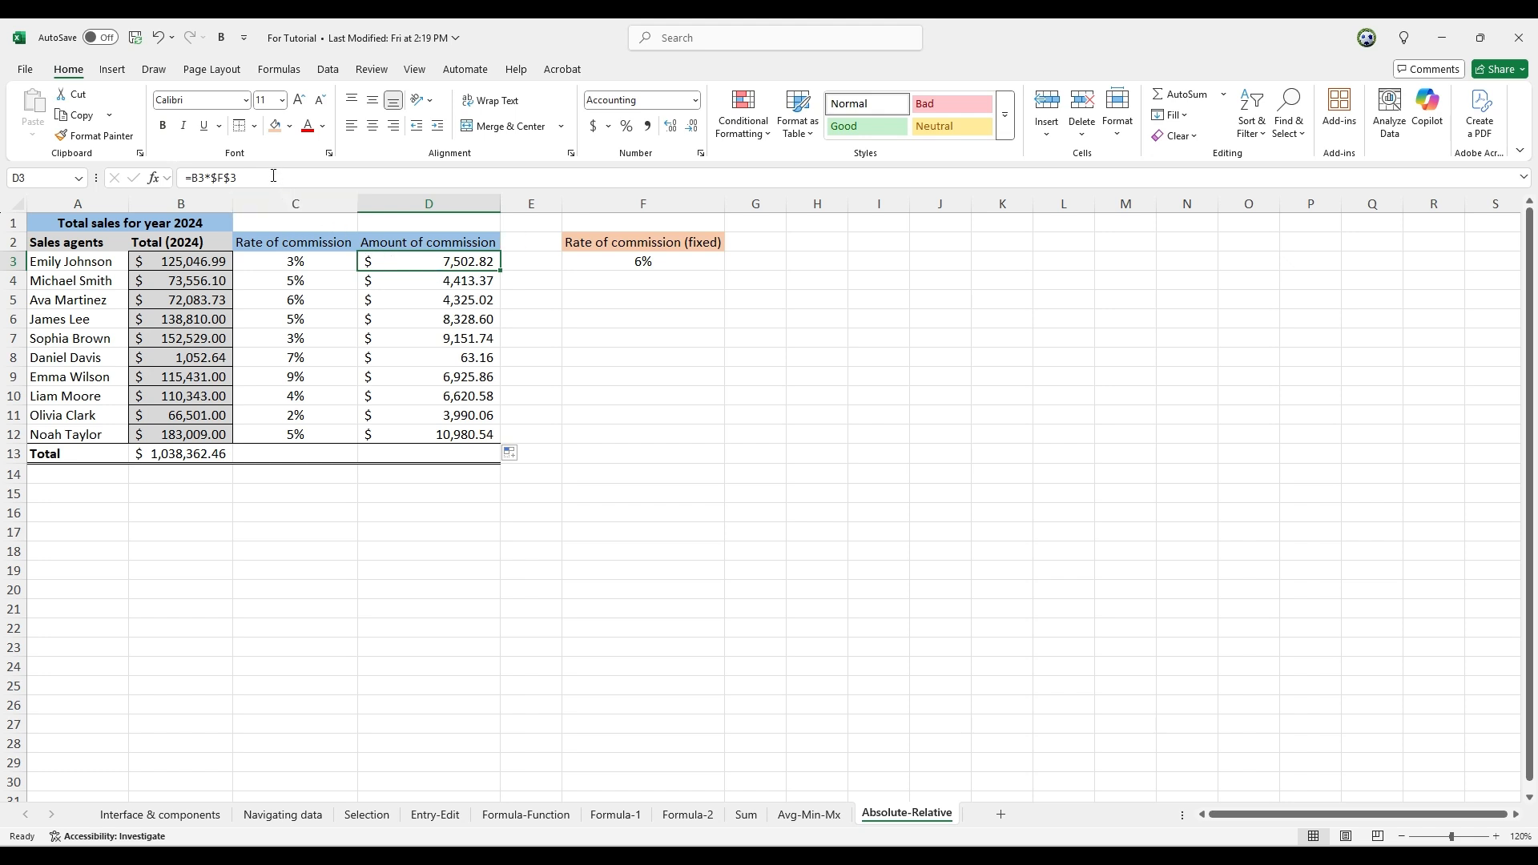
pyautogui.click(274, 176)
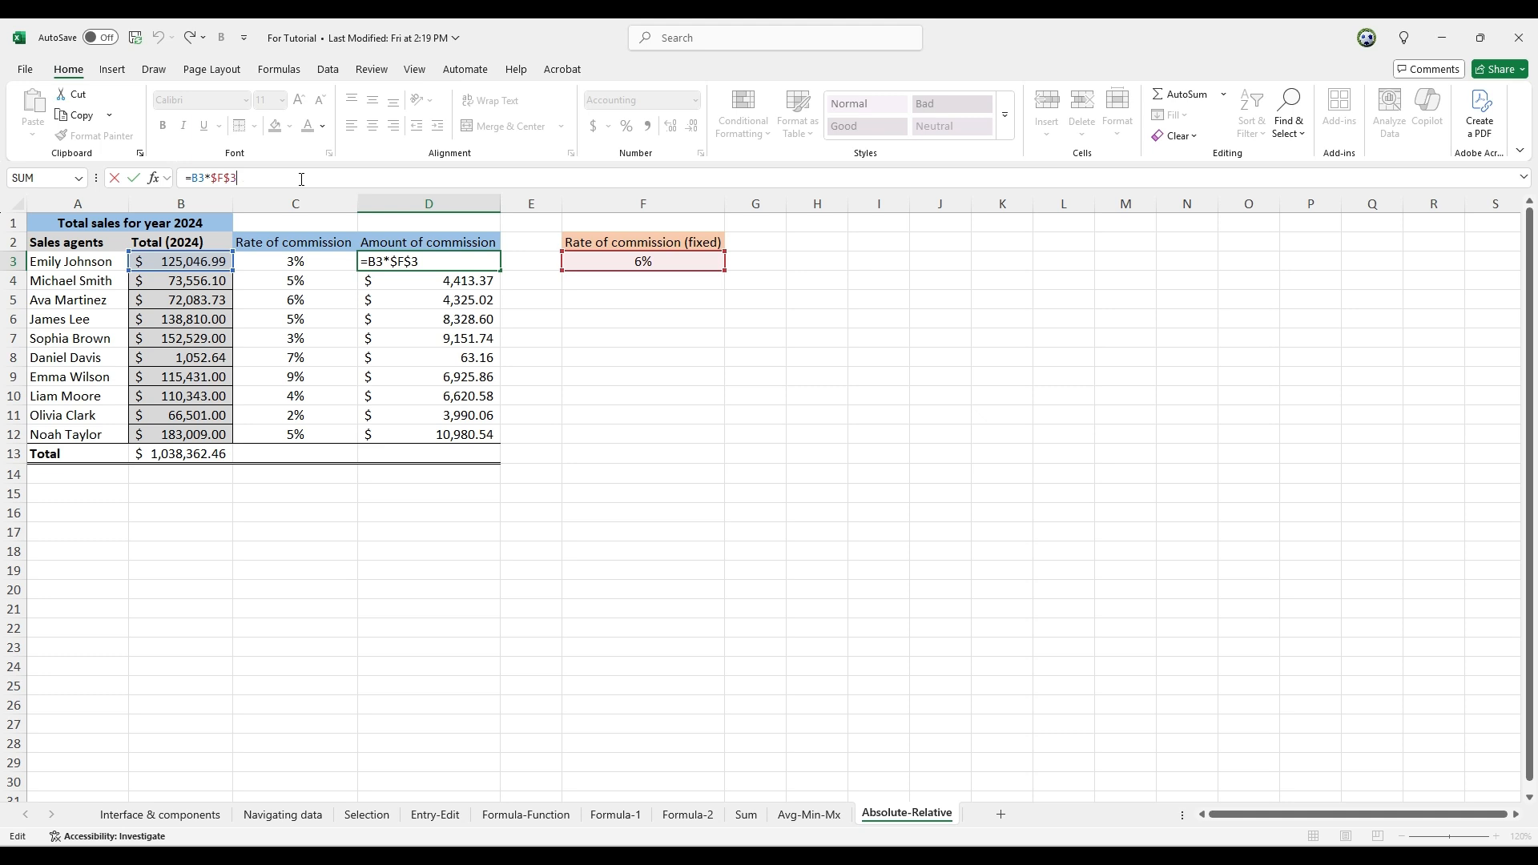
pyautogui.press('BackSpace')
pyautogui.press('BackSpace')
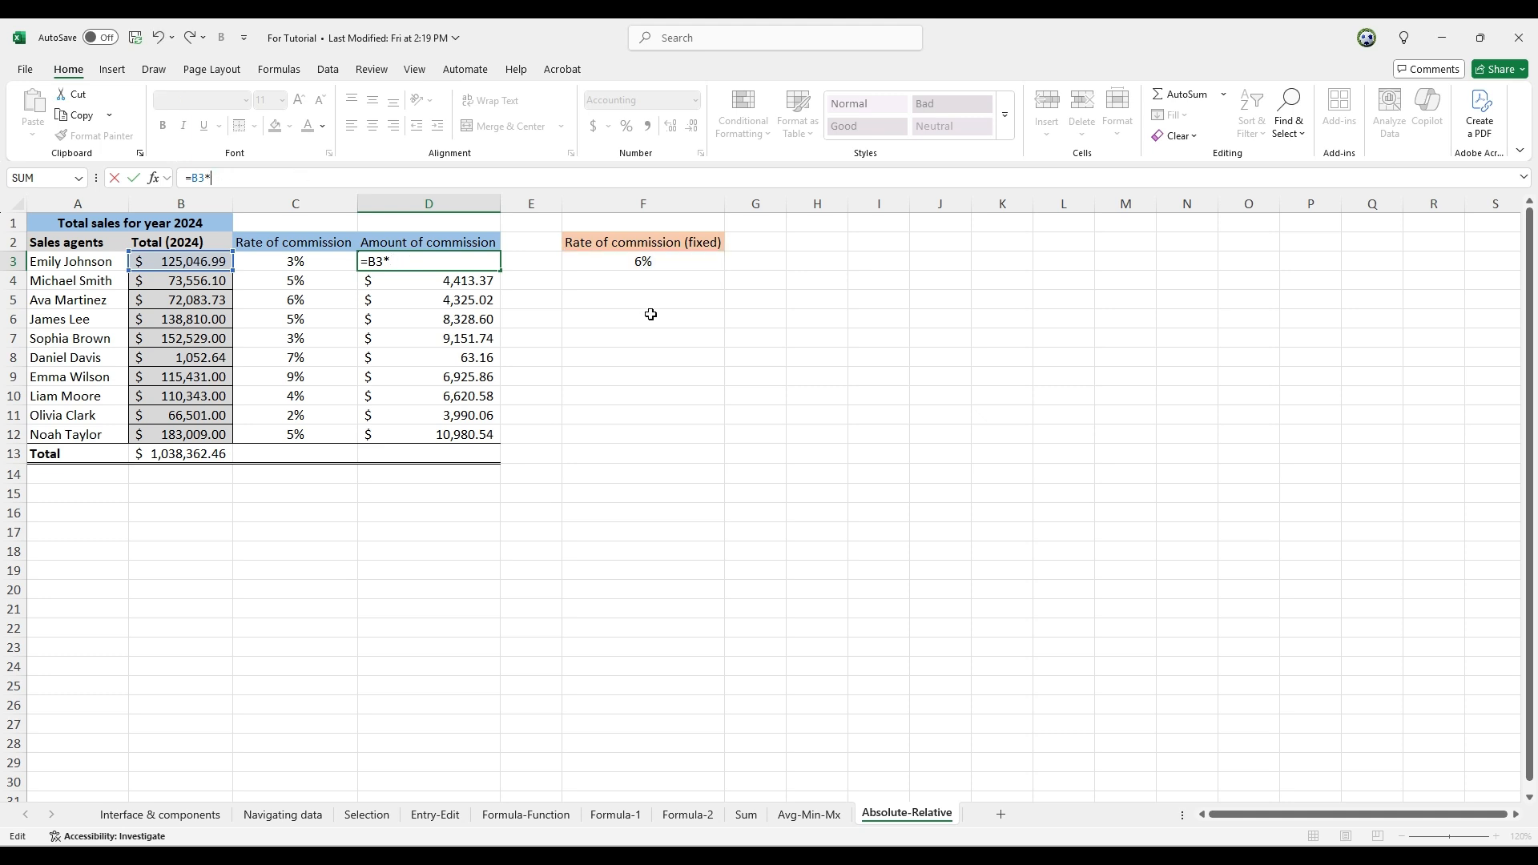
pyautogui.click(694, 254)
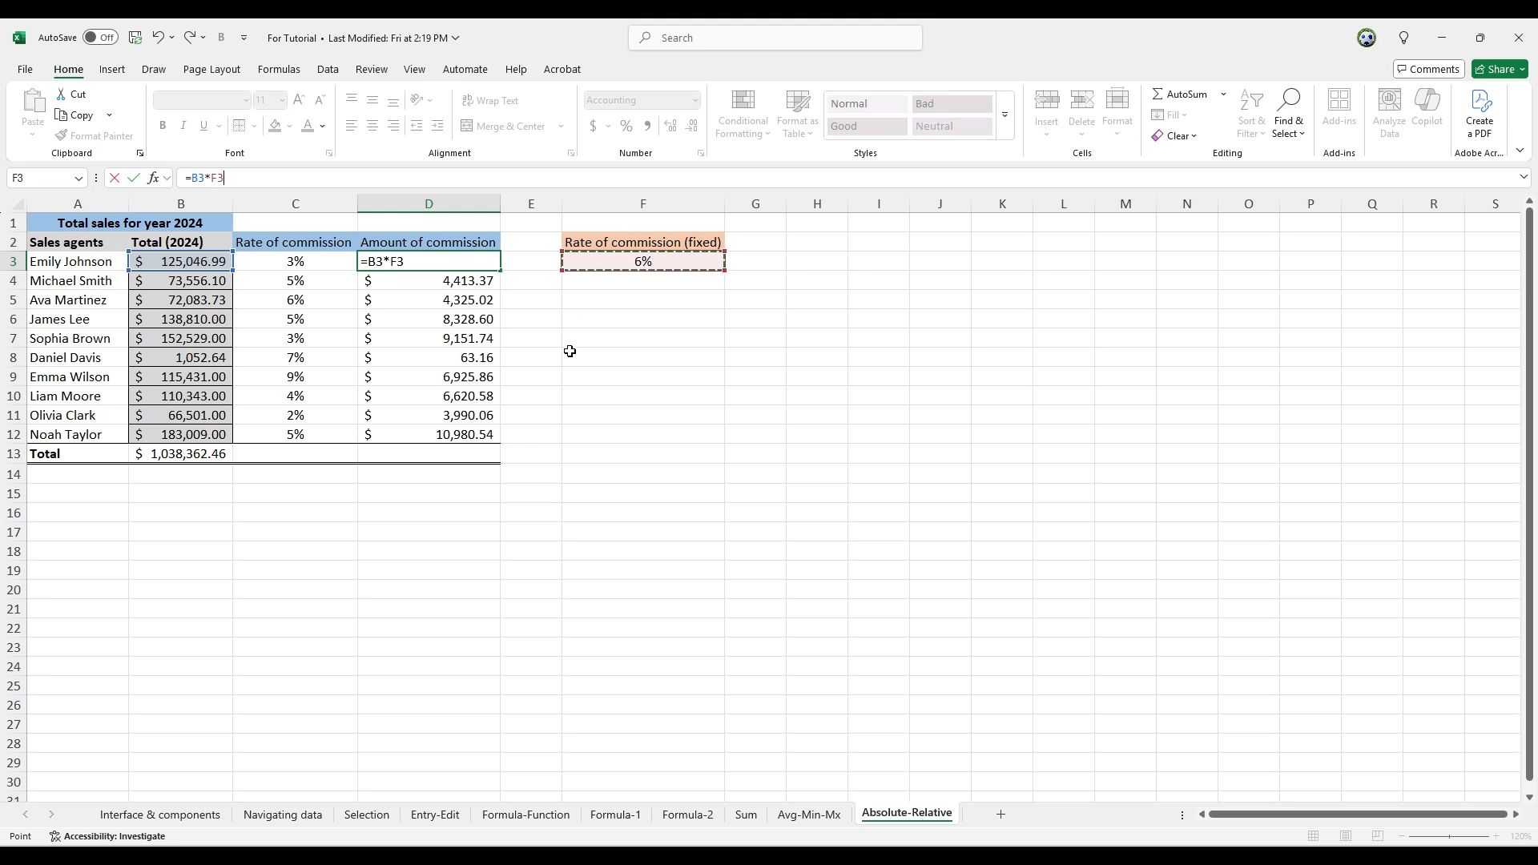
pyautogui.press('F4')
pyautogui.press('Return')
pyautogui.click(479, 265)
pyautogui.doubleClick(501, 271)
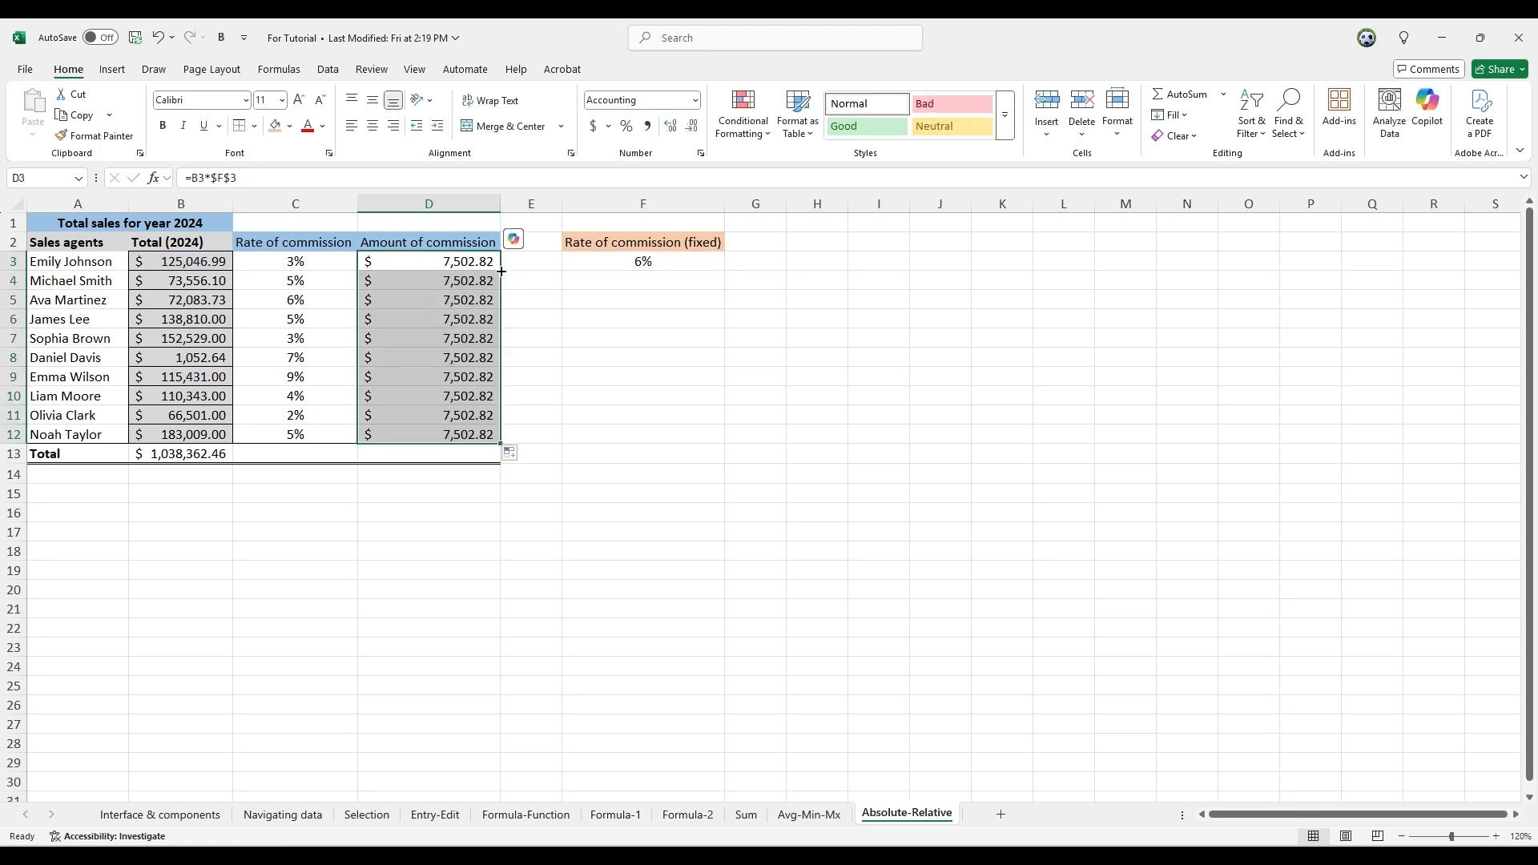